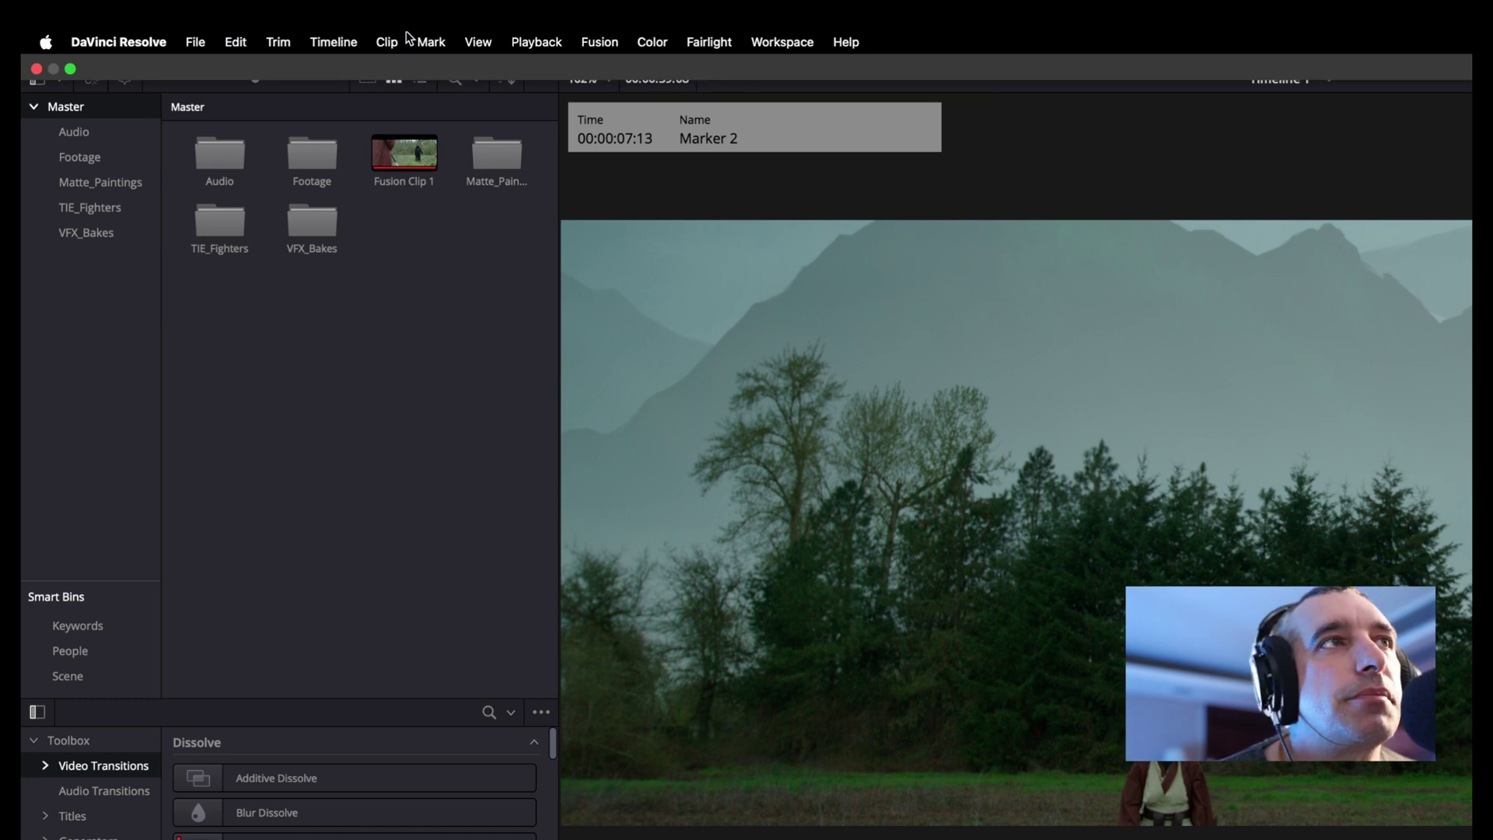
- Open the Playback menu to reach the Delete Render Cache choices
click(537, 43)
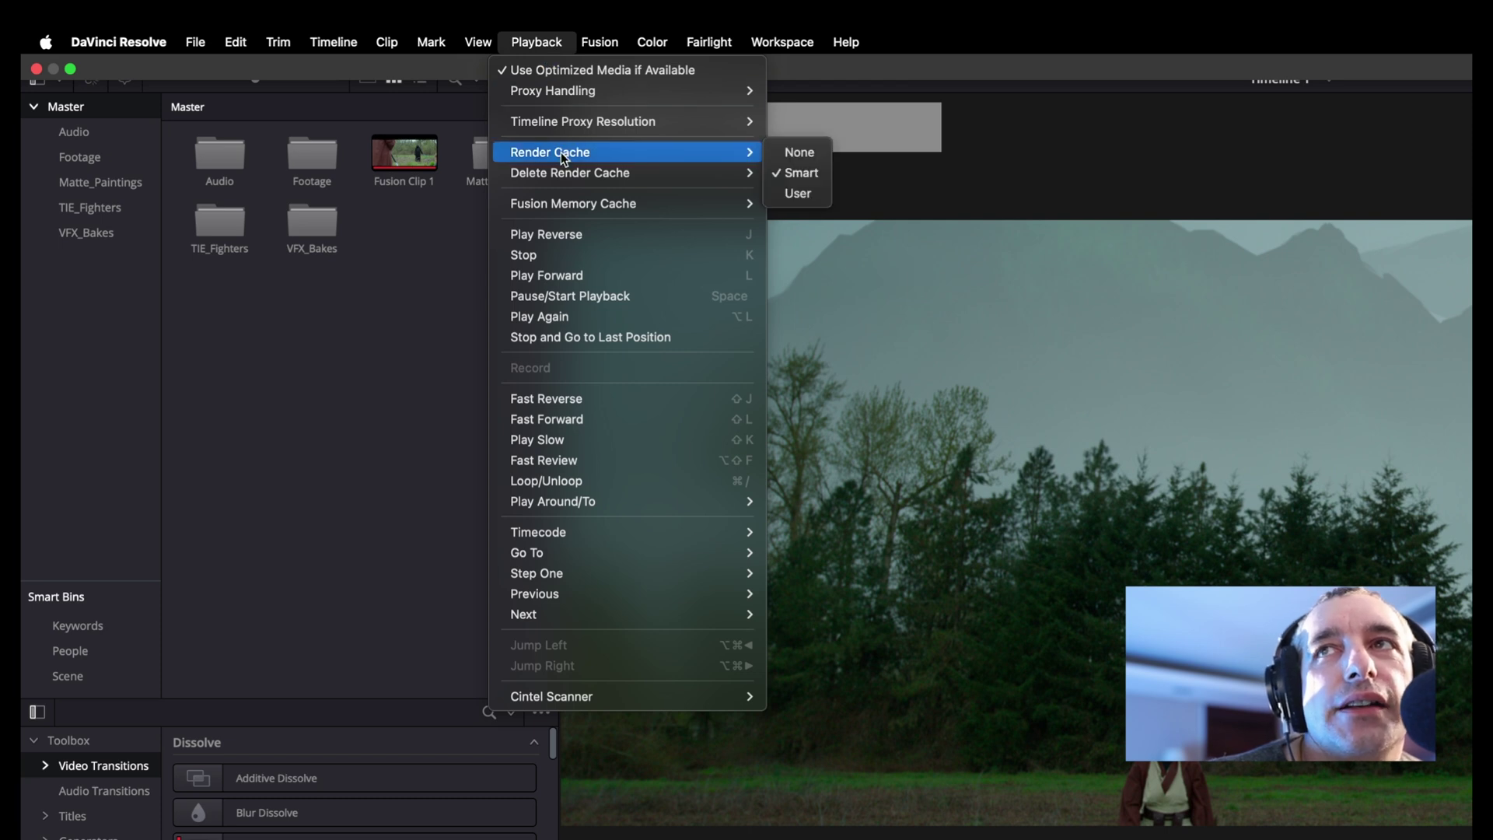
mouse_move(570, 173)
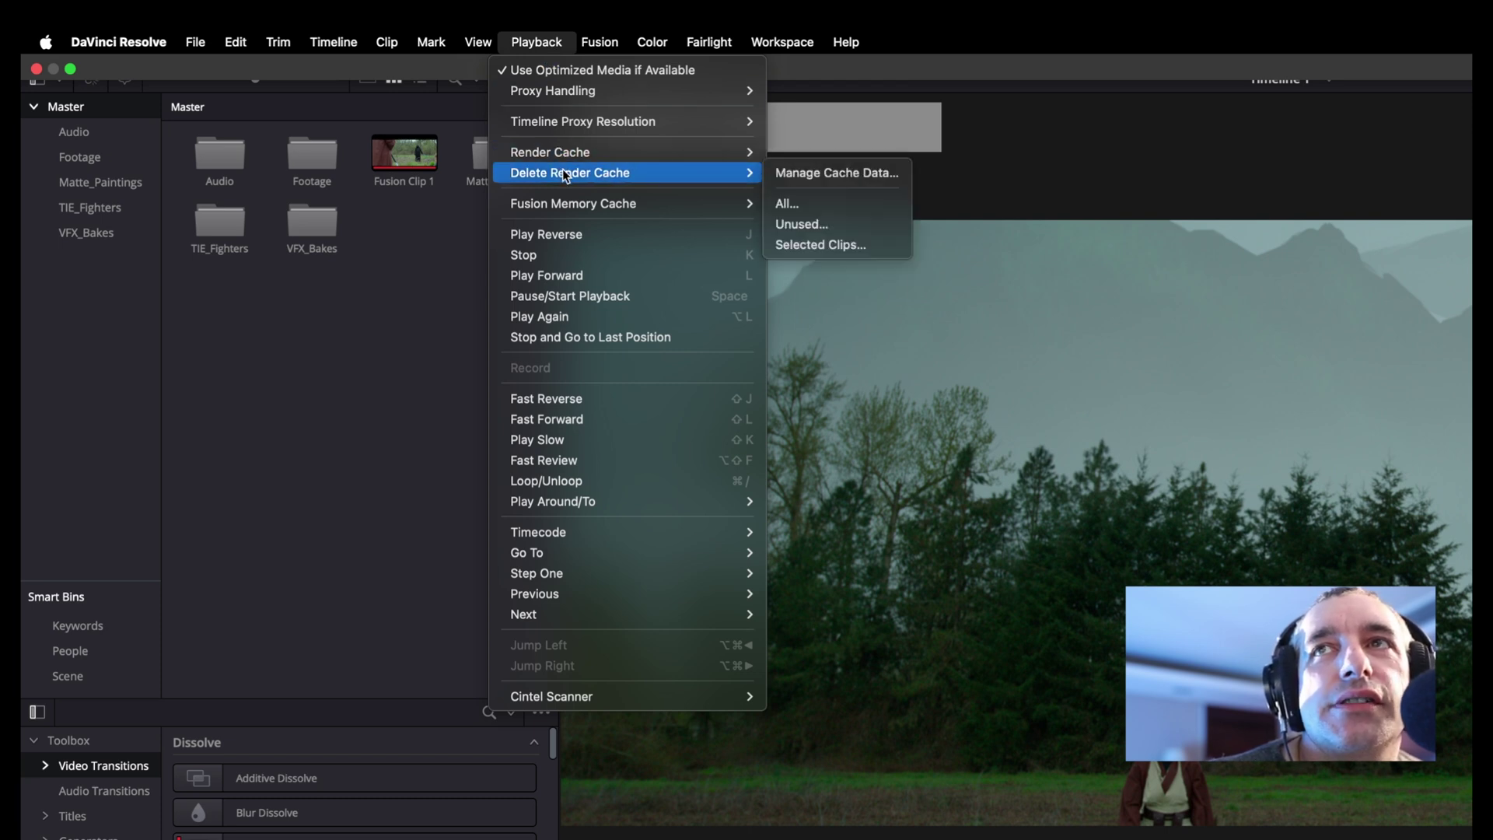
- Switch the Cache Manager location between Network and Local
click(869, 175)
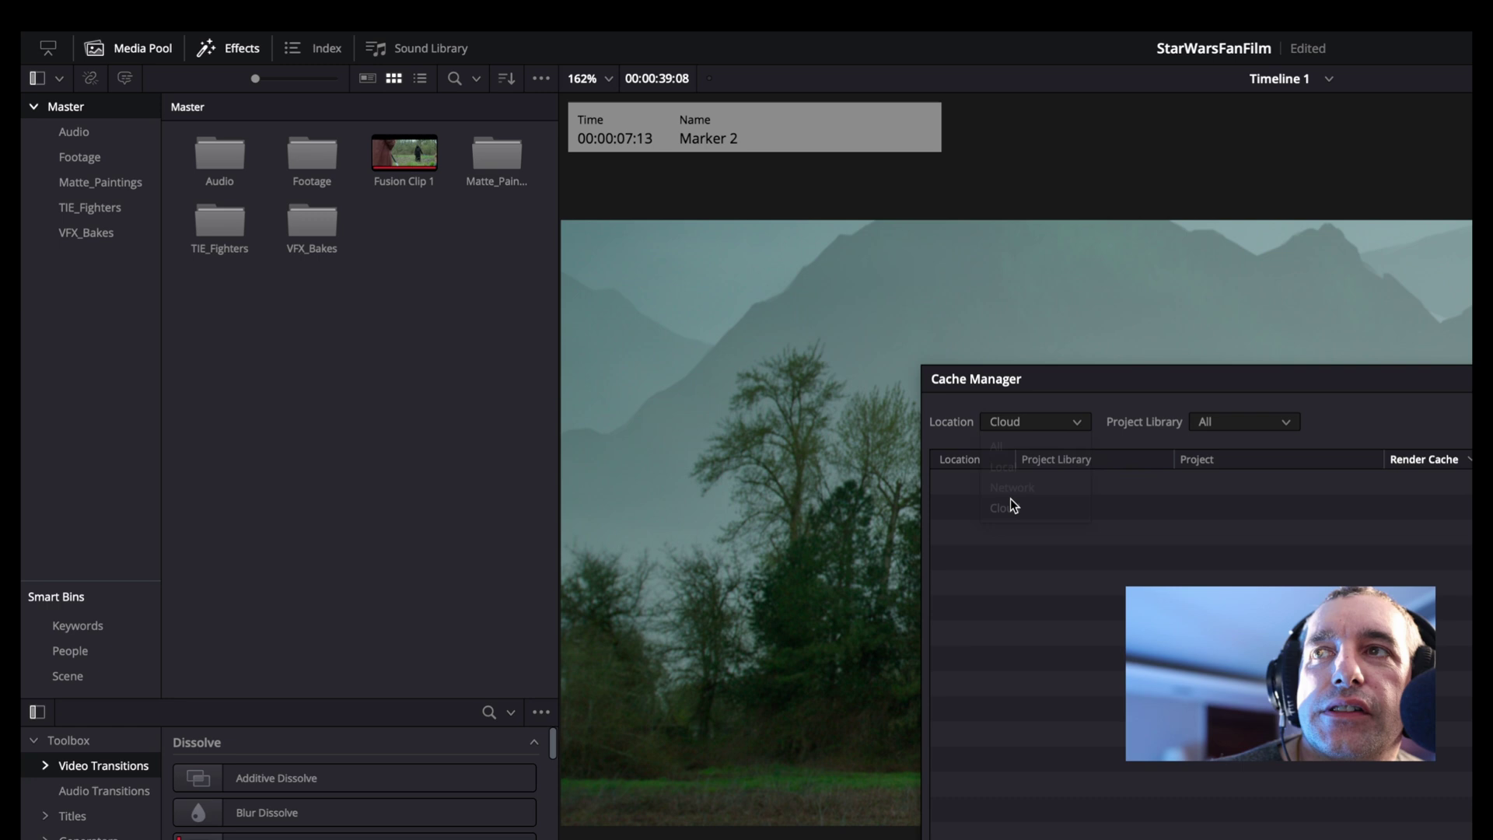
click(1036, 421)
click(1029, 484)
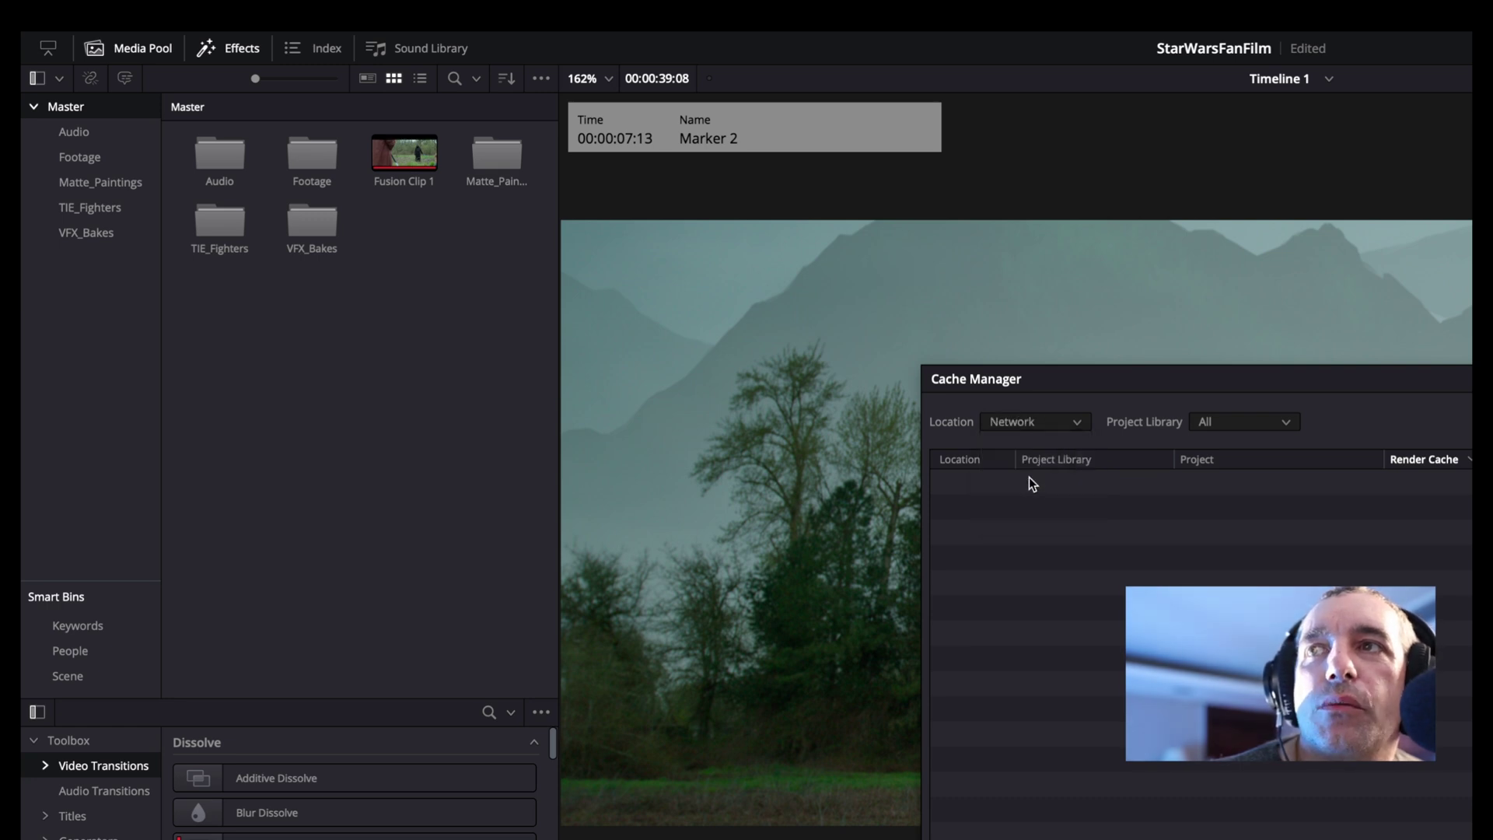
click(1031, 420)
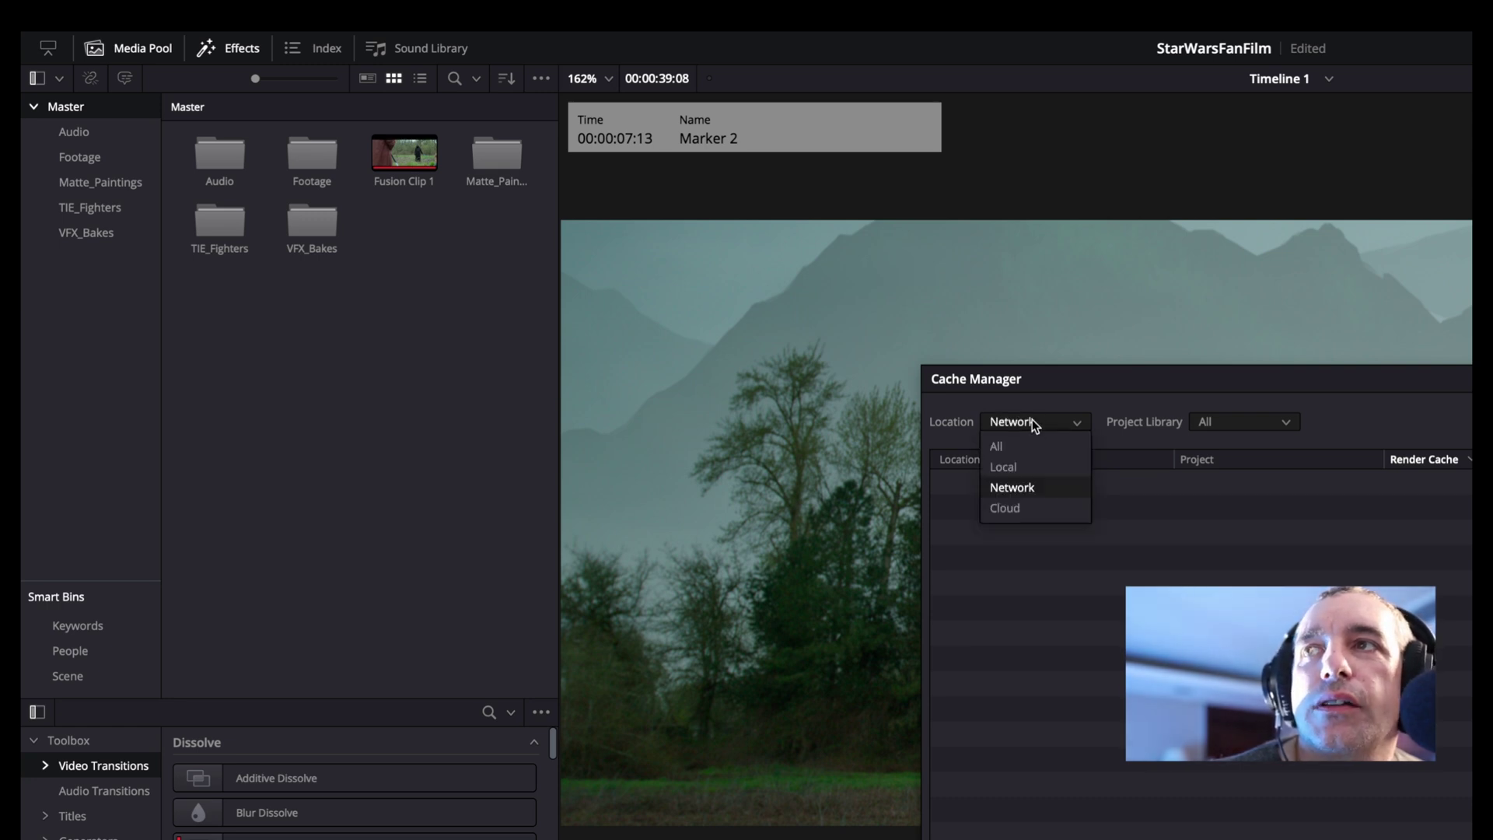
click(1005, 468)
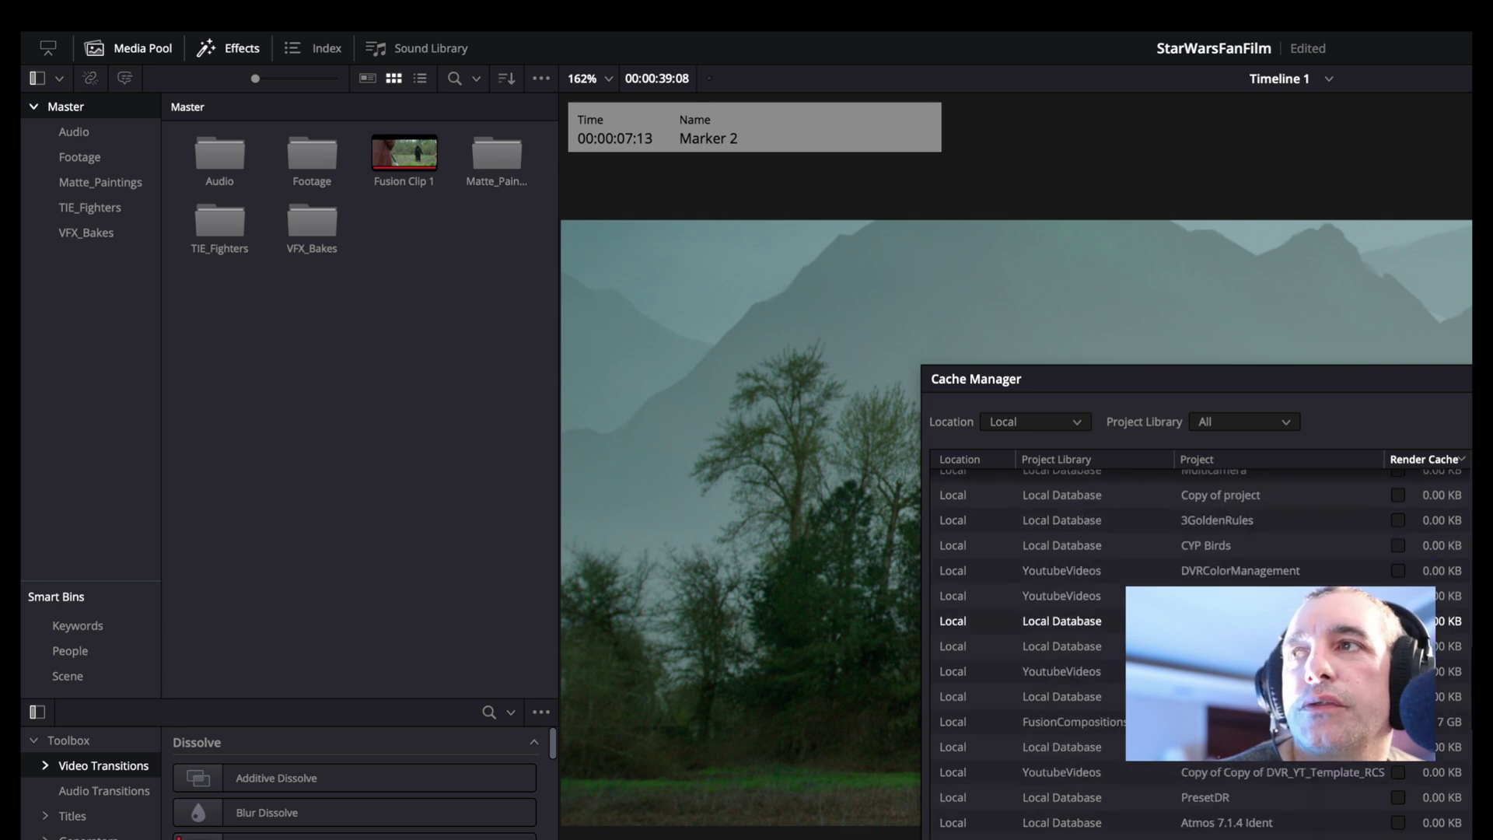
- Set the location to All and sort Render Cache descending, Export_To_Youtube (576 GB) first
click(1037, 421)
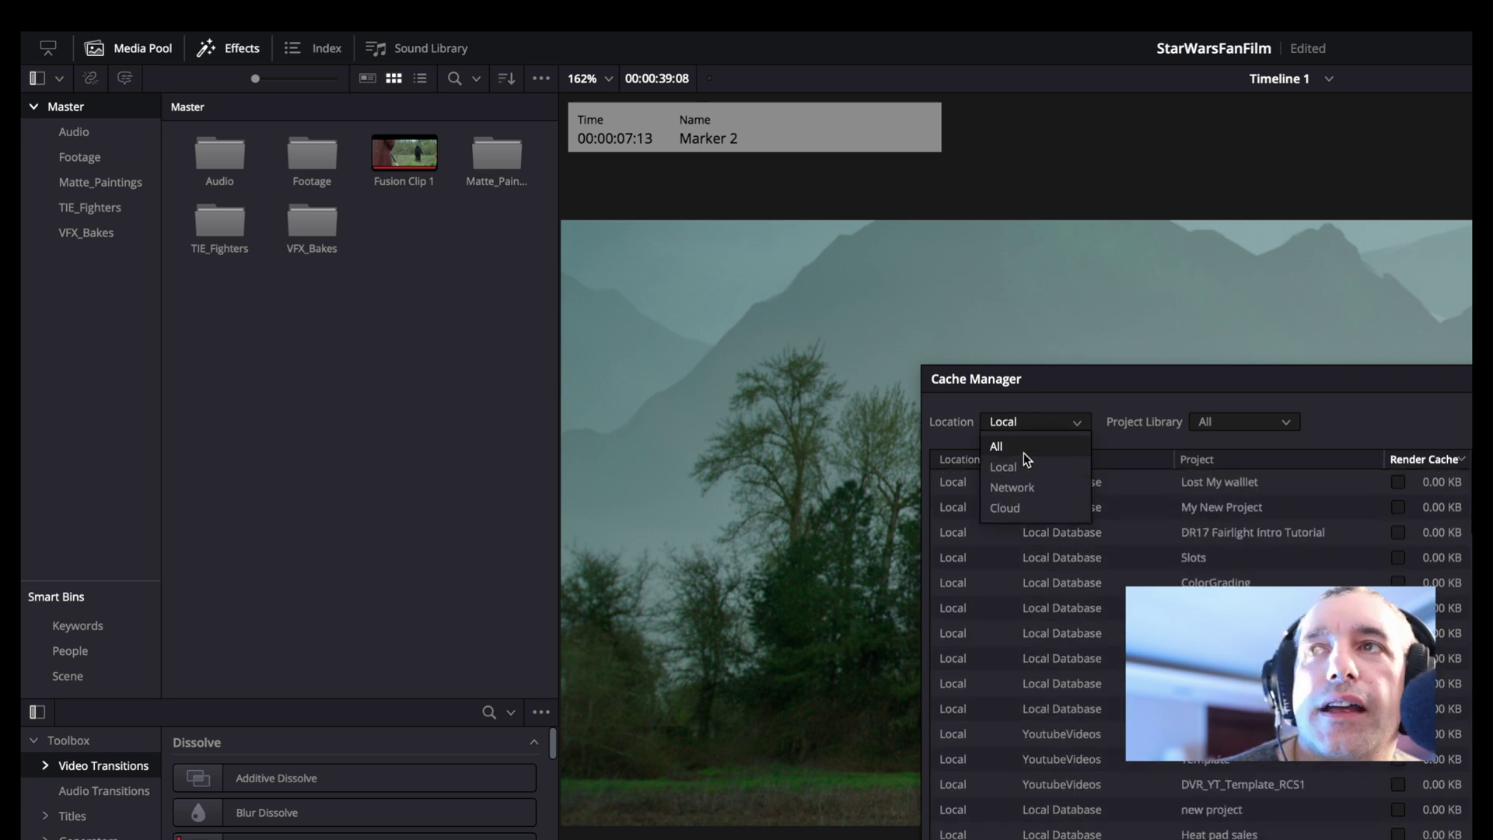
click(1023, 449)
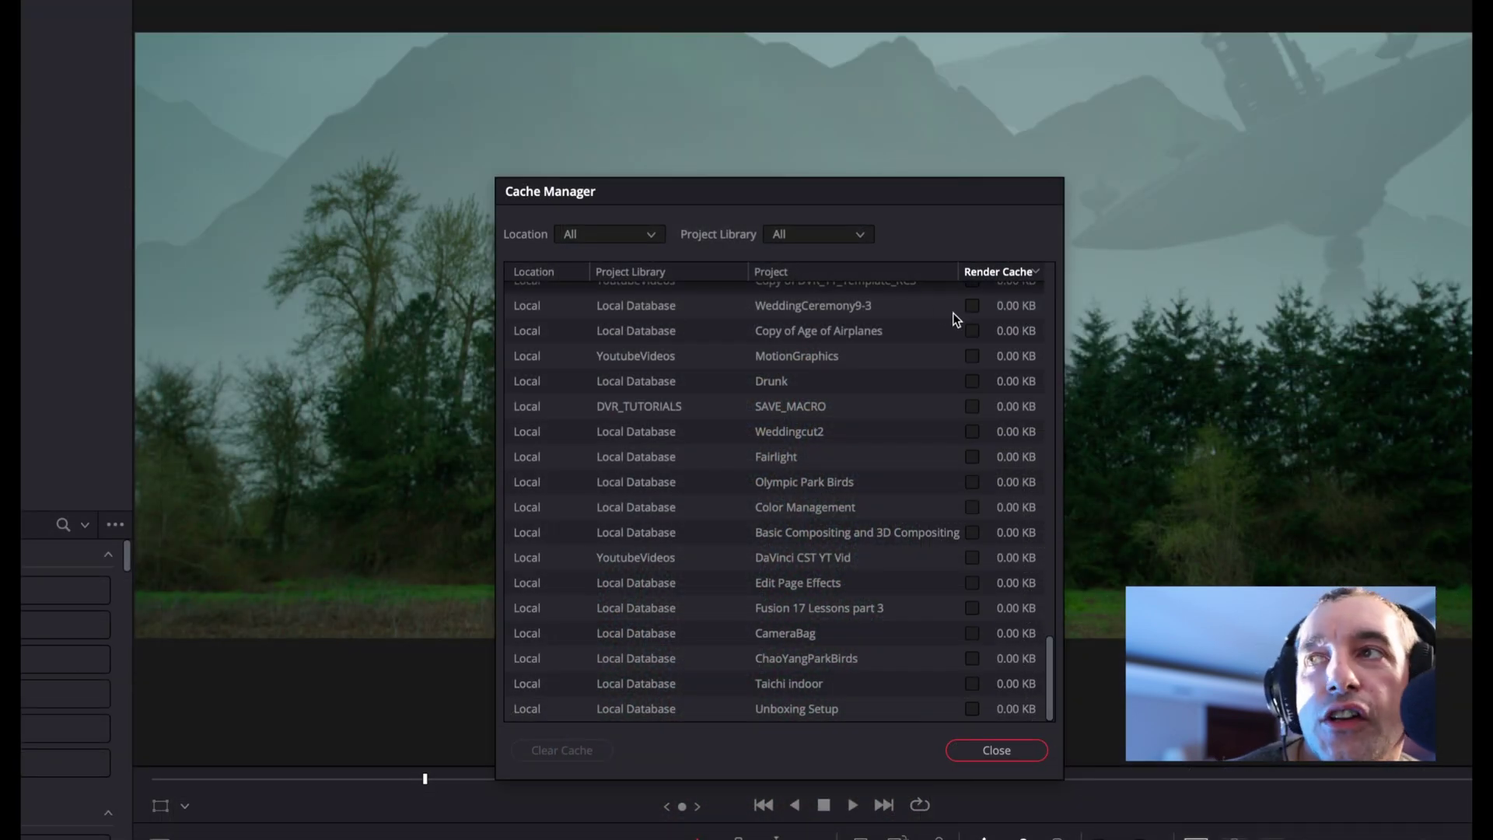
click(1027, 271)
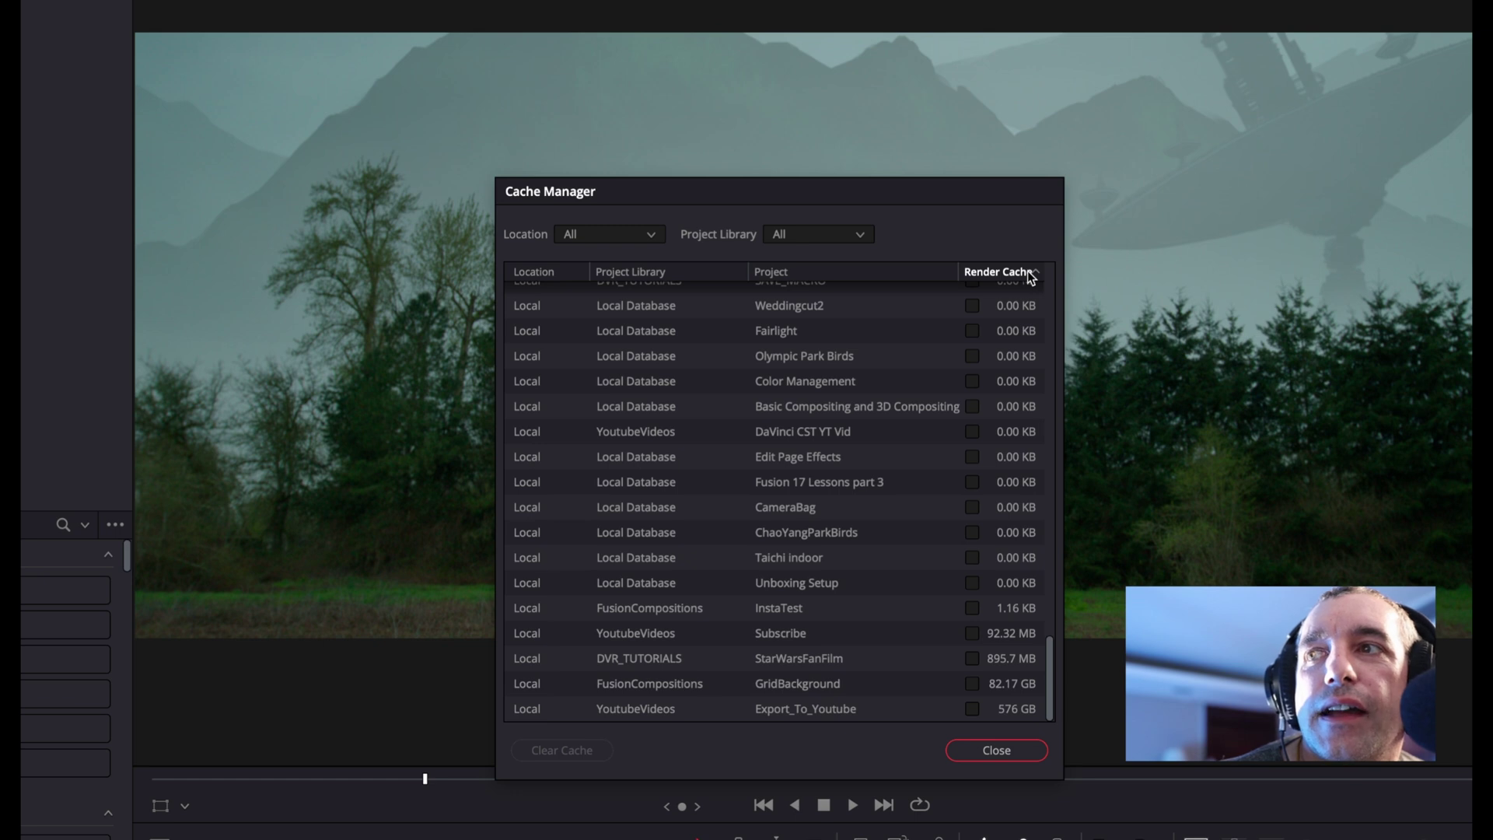
click(1027, 271)
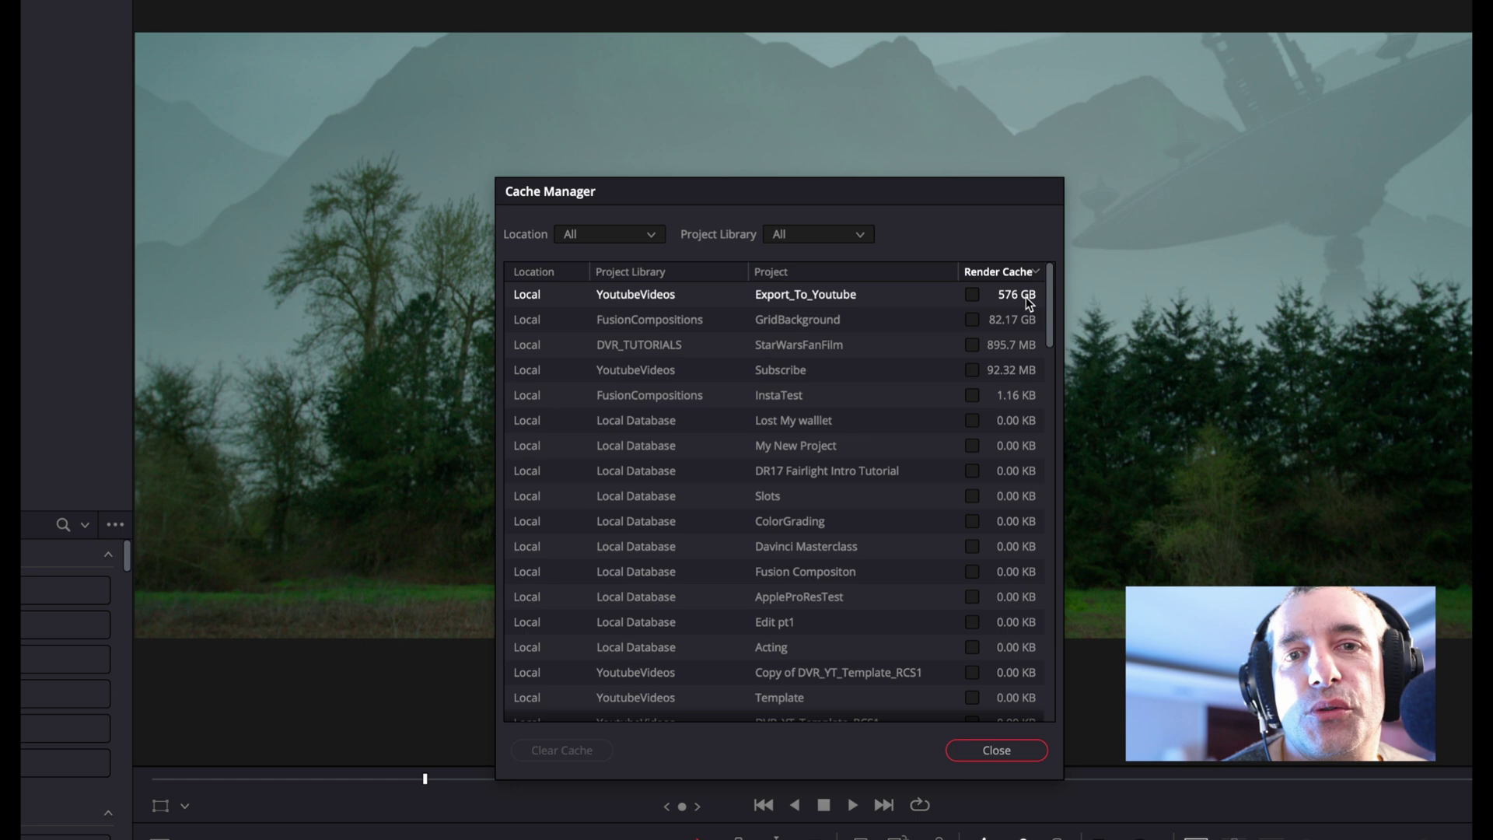
- Mark Export_To_Youtube's render cache and clear the marked caches
click(976, 296)
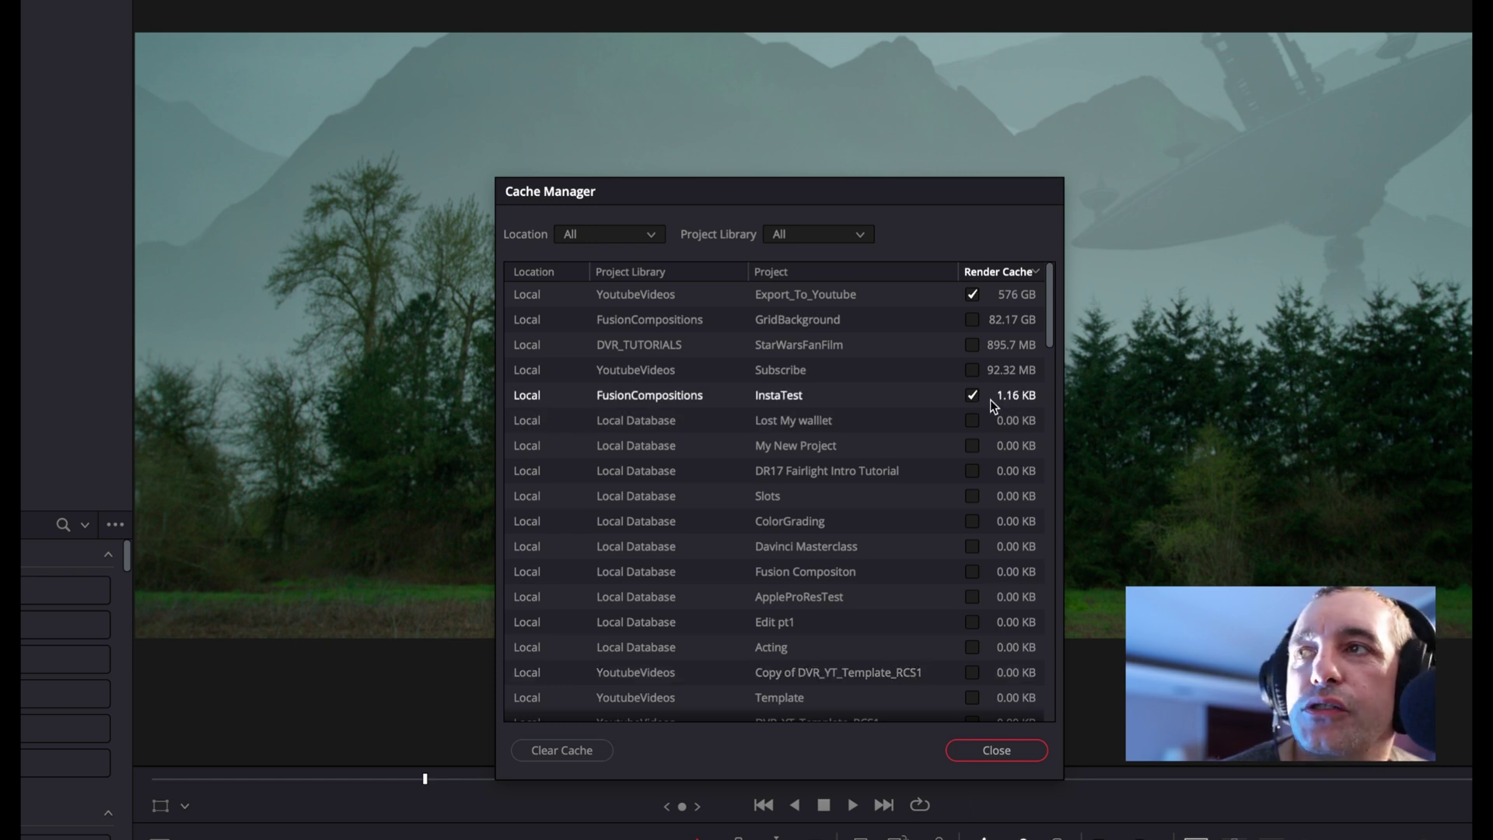
click(567, 754)
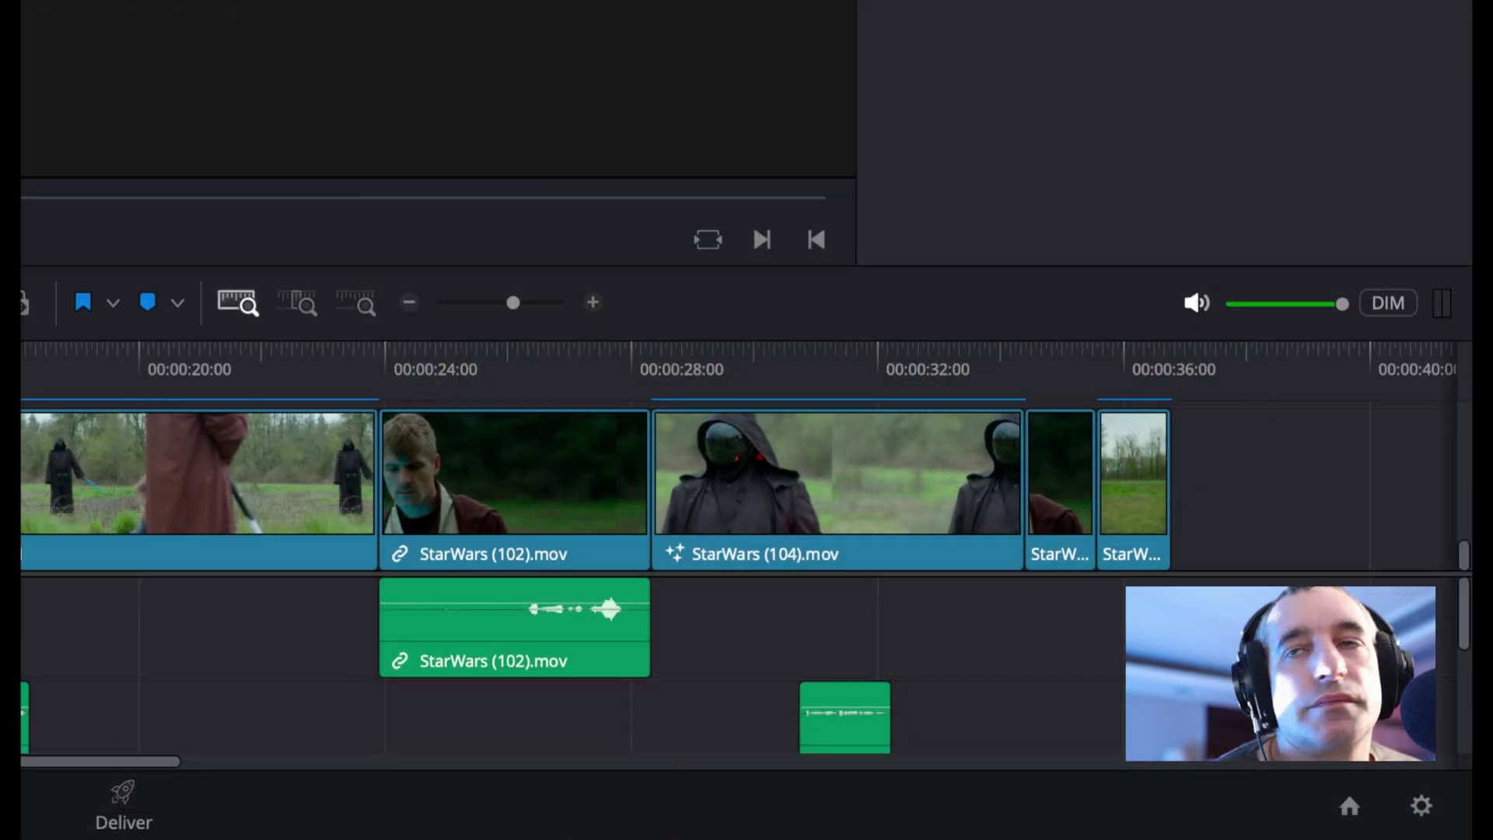
- Open Project Settings and view the Proxy media format list, leaving it at ProRes 422 HQ
click(1425, 810)
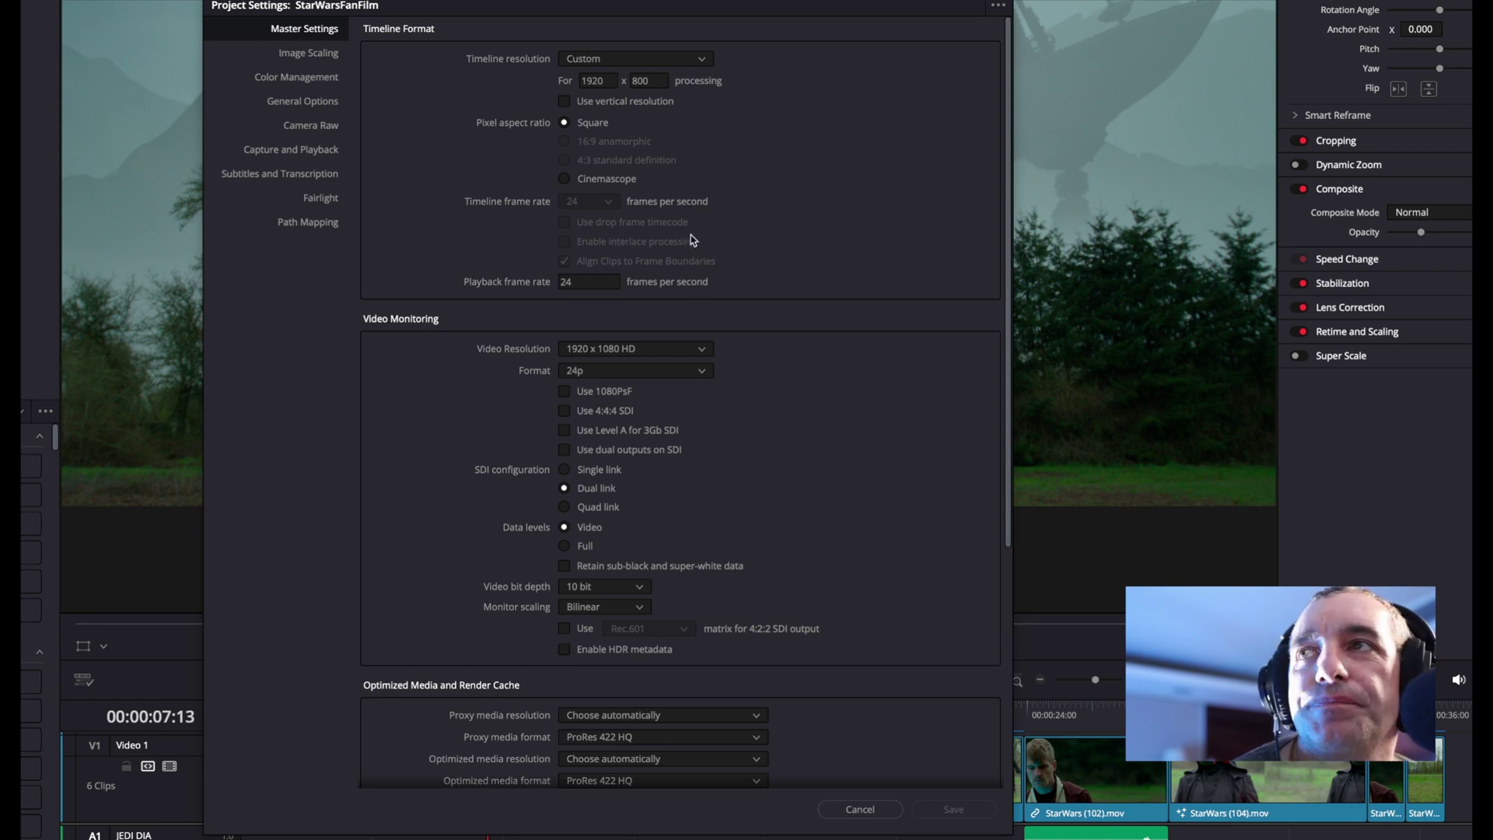
scroll(698, 356, down, 5)
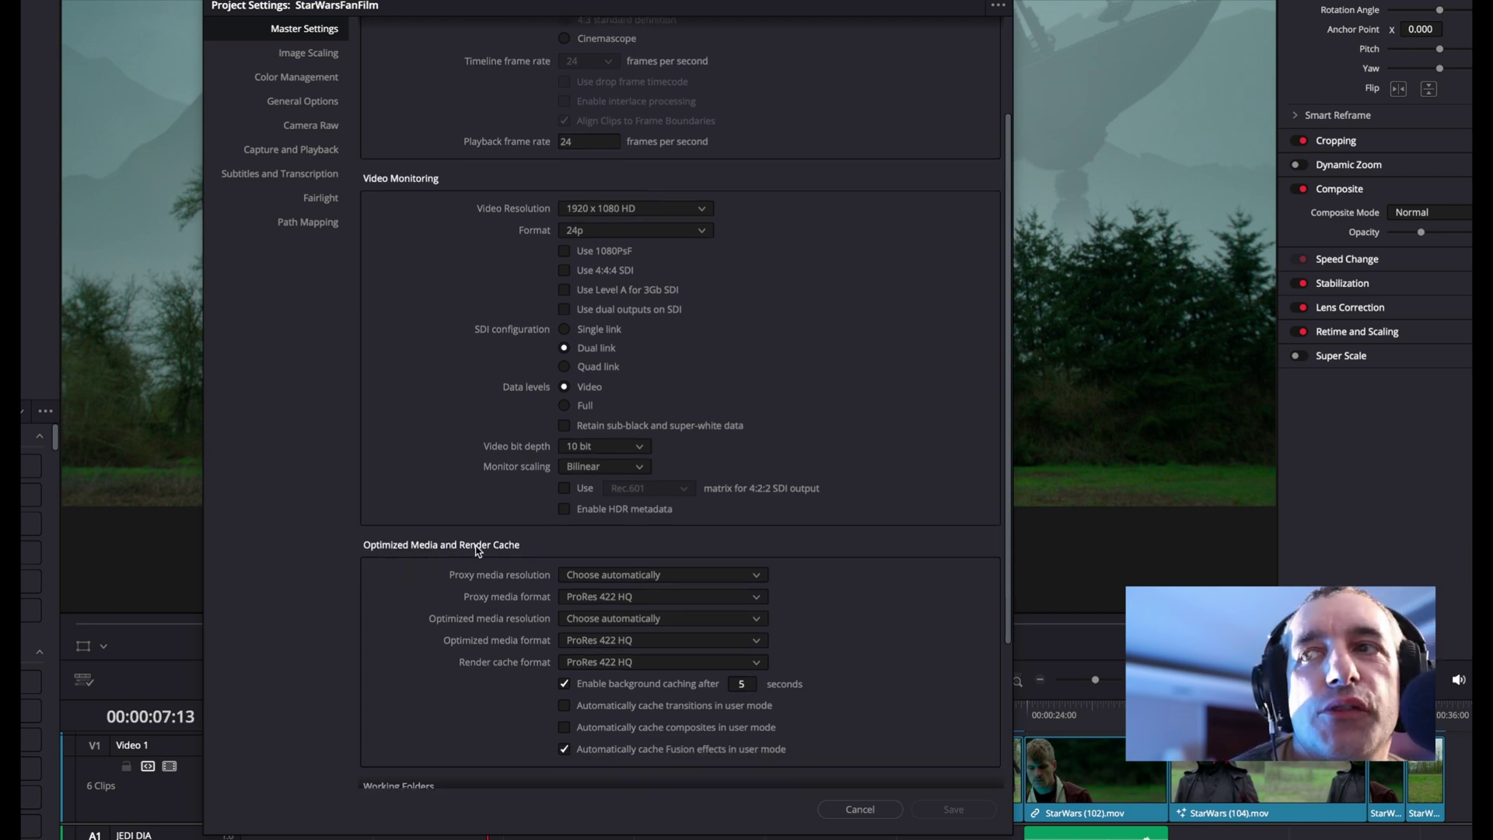
scroll(544, 549, down, 5)
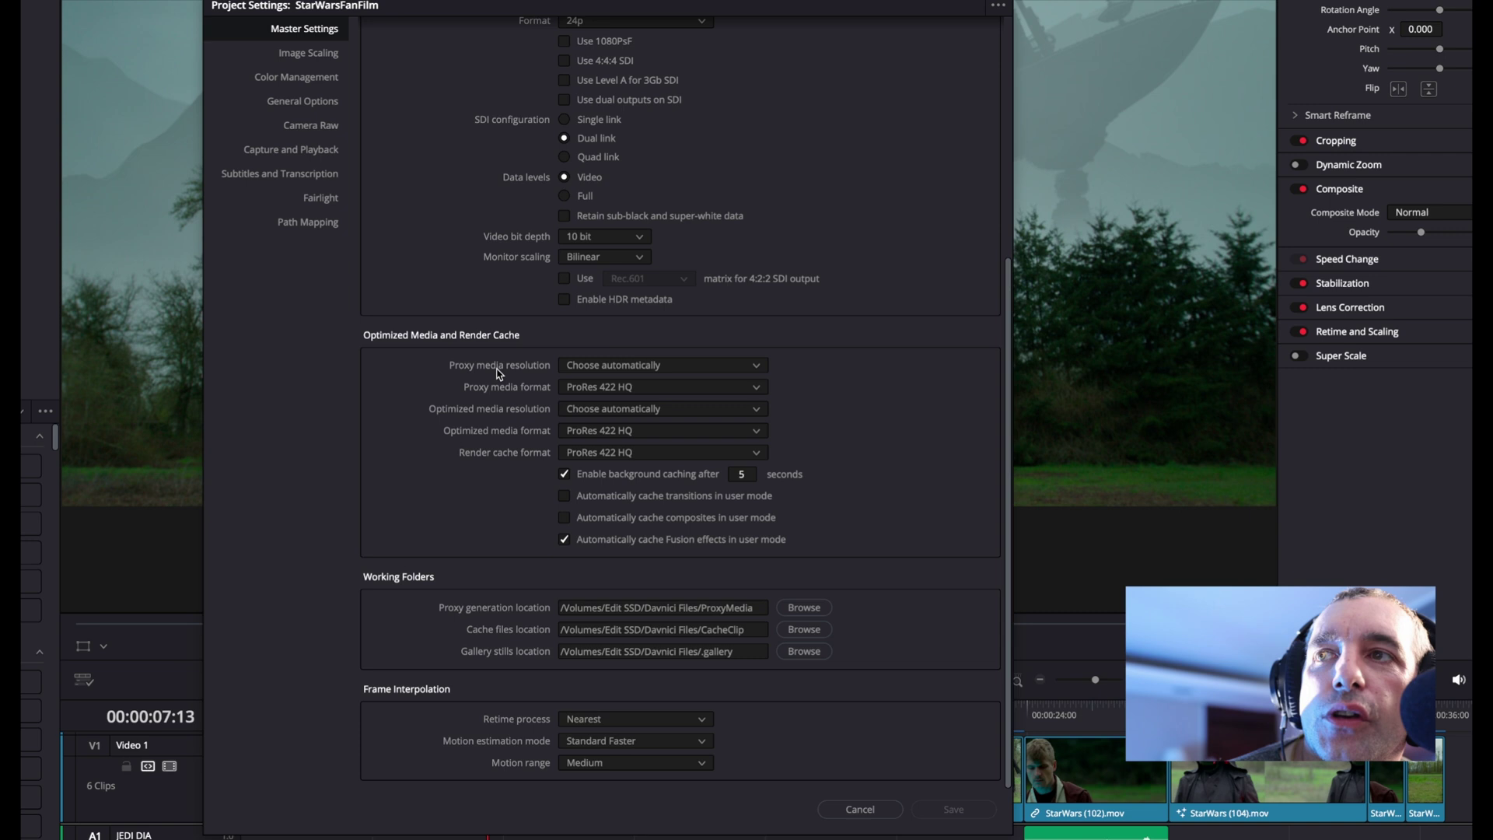
click(630, 388)
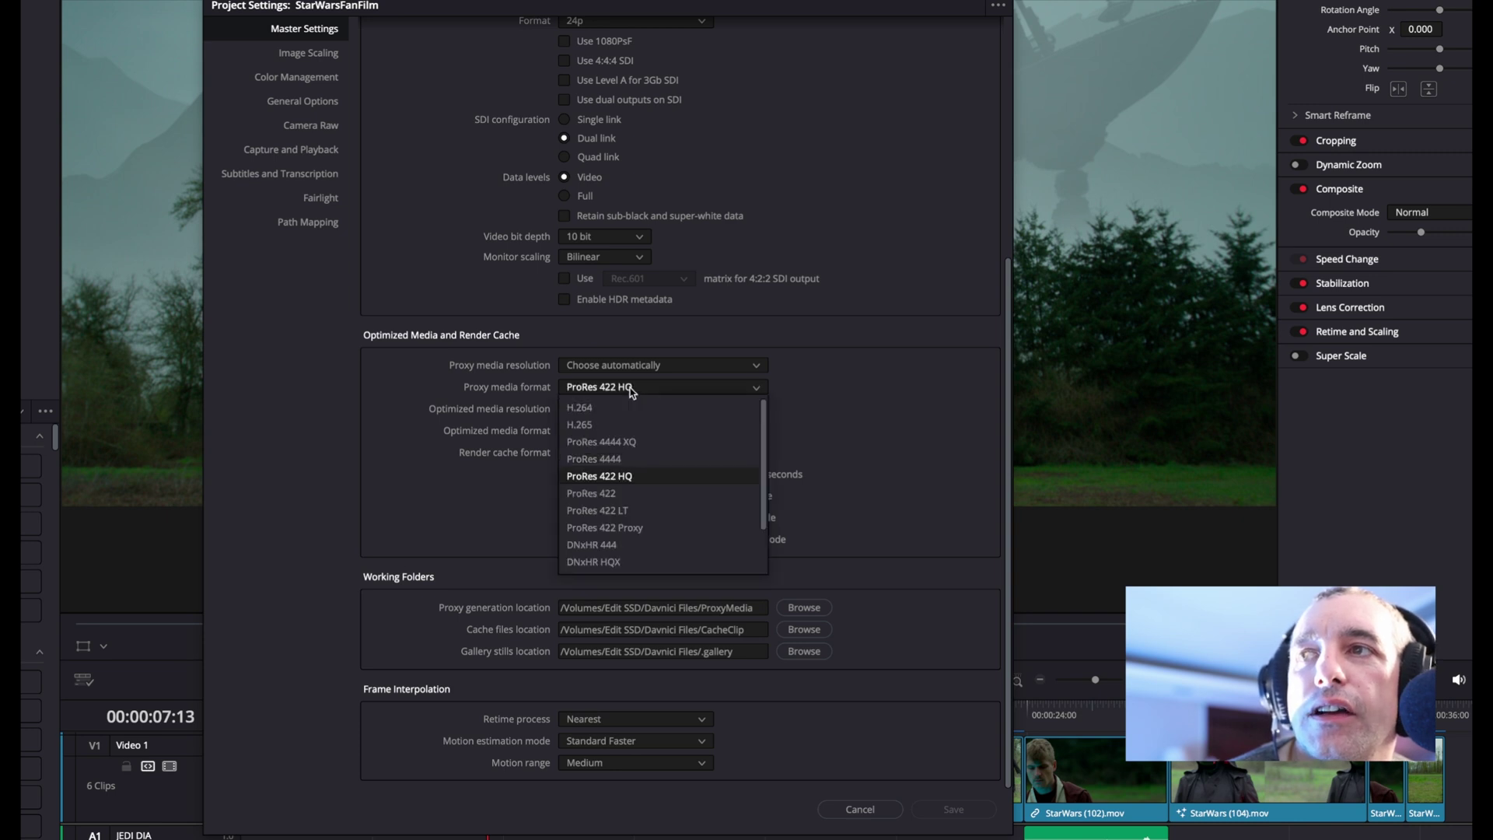
scroll(624, 548, down, 2)
scroll(624, 548, up, 2)
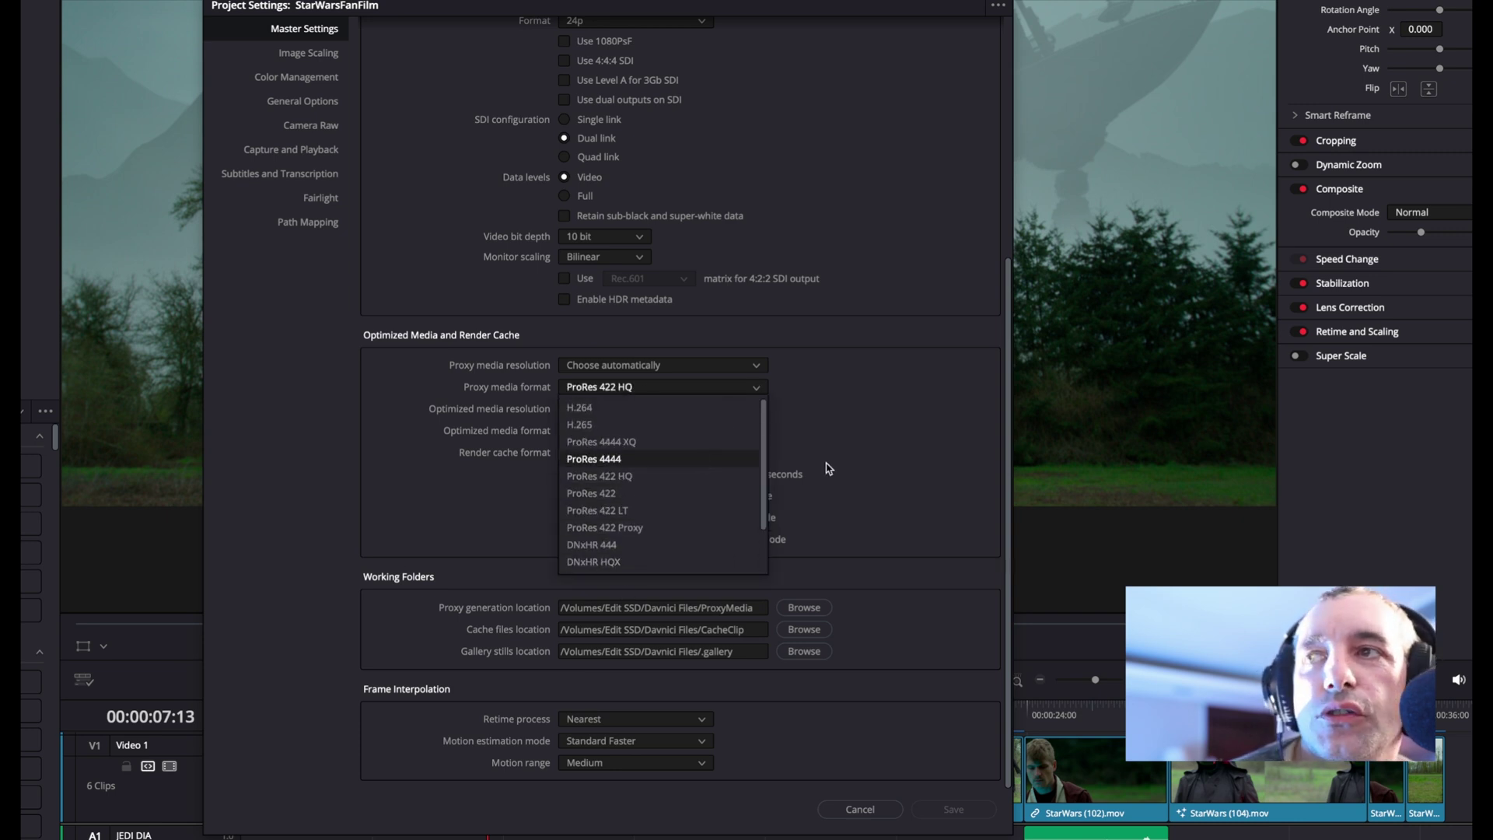
click(840, 466)
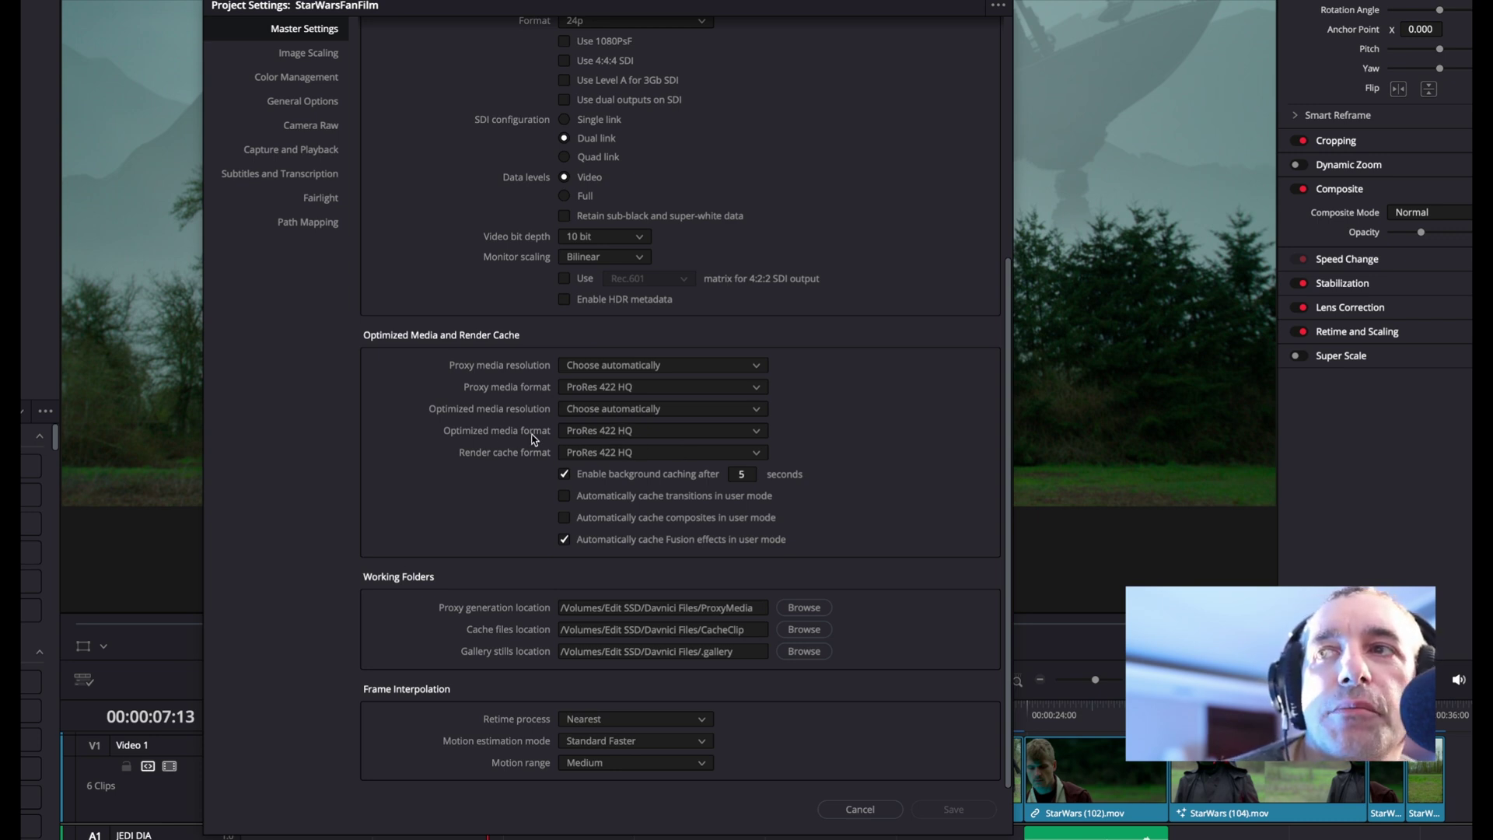
- Choose DNxHR HQ in the Optimized media, Render cache and Proxy media format dropdowns
click(629, 436)
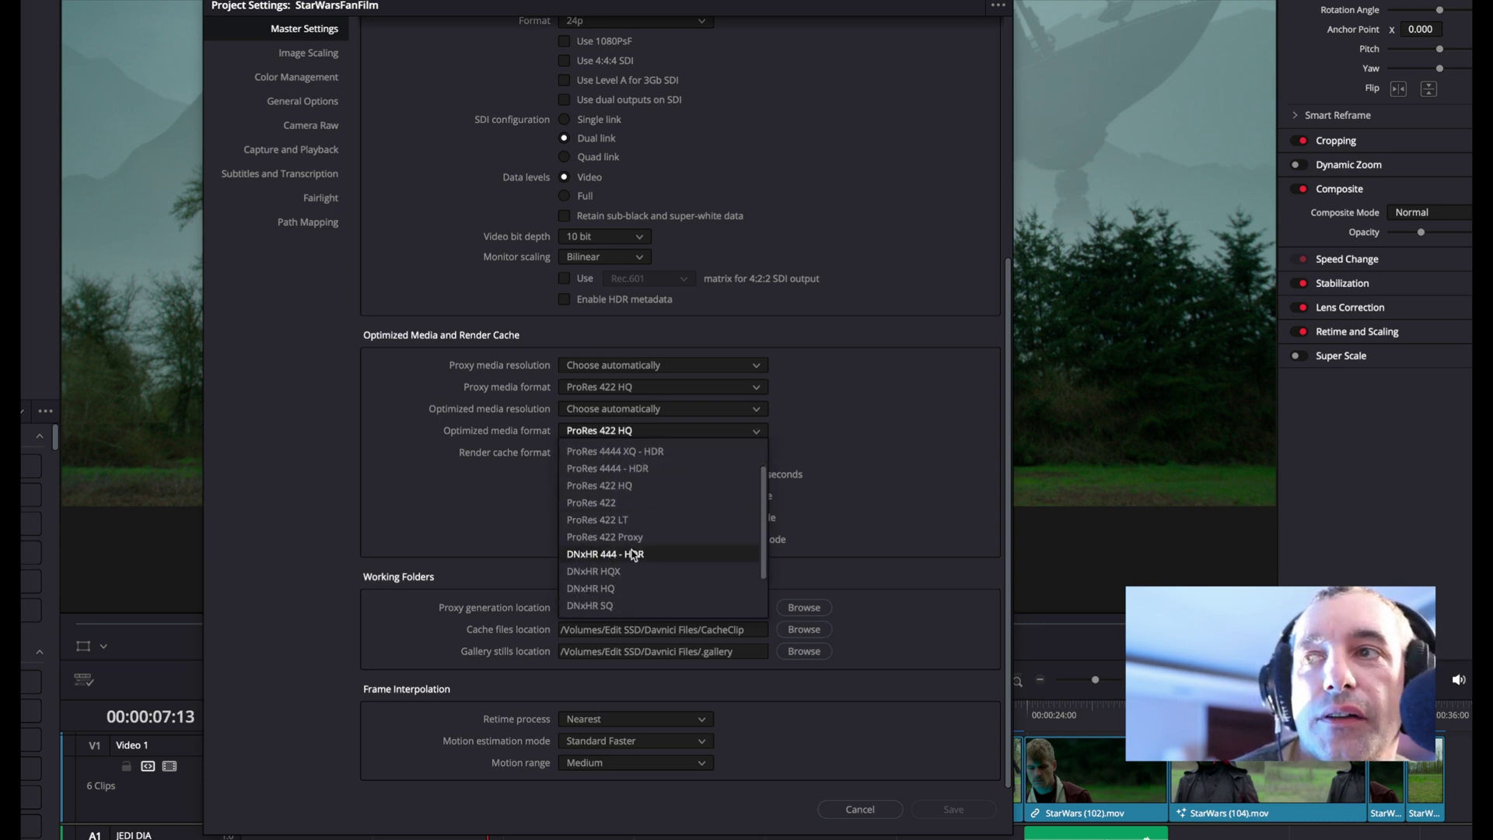
scroll(625, 588, down, 1)
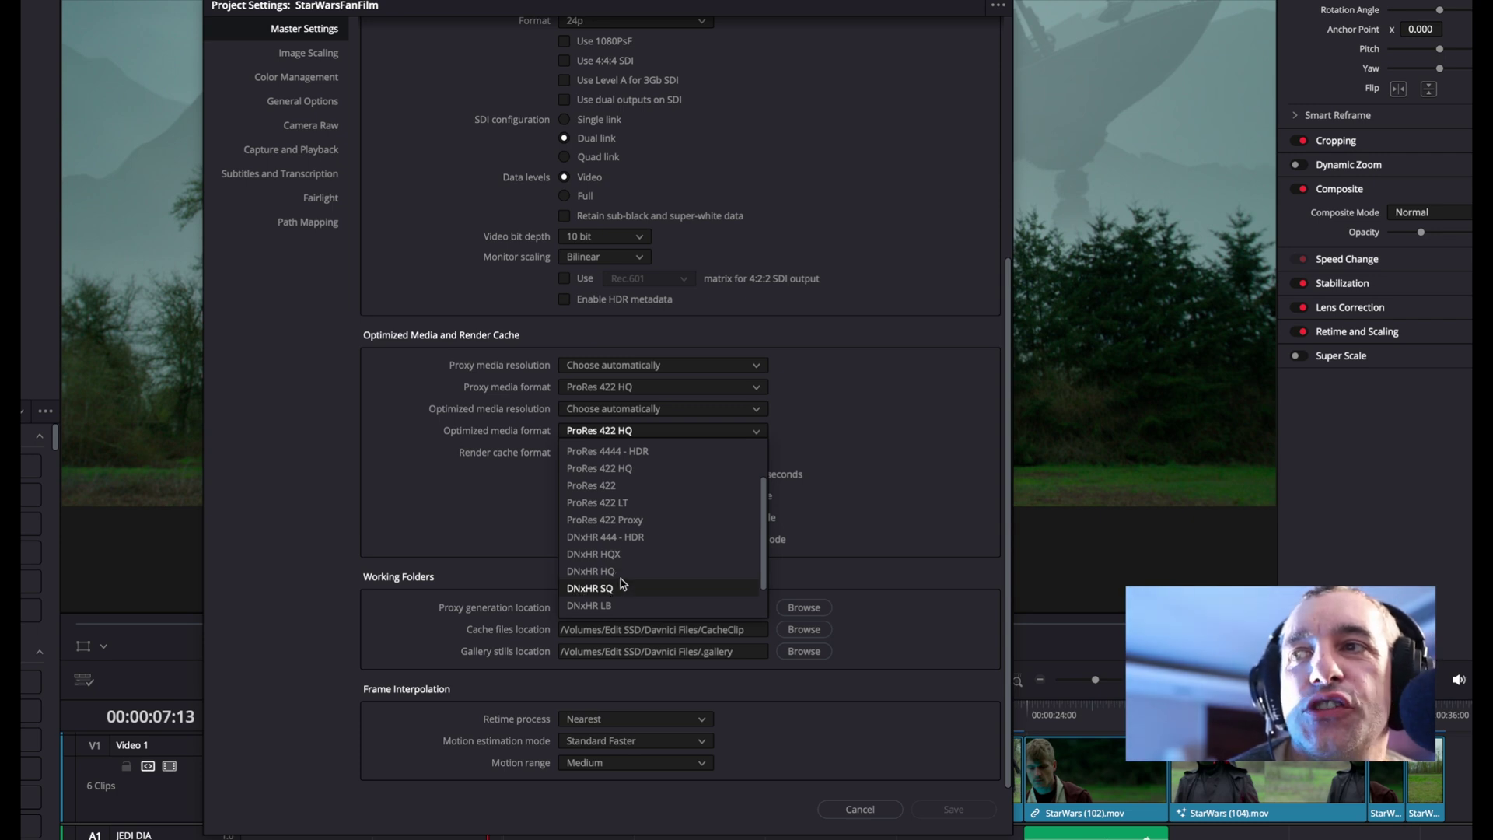
scroll(611, 593, down, 2)
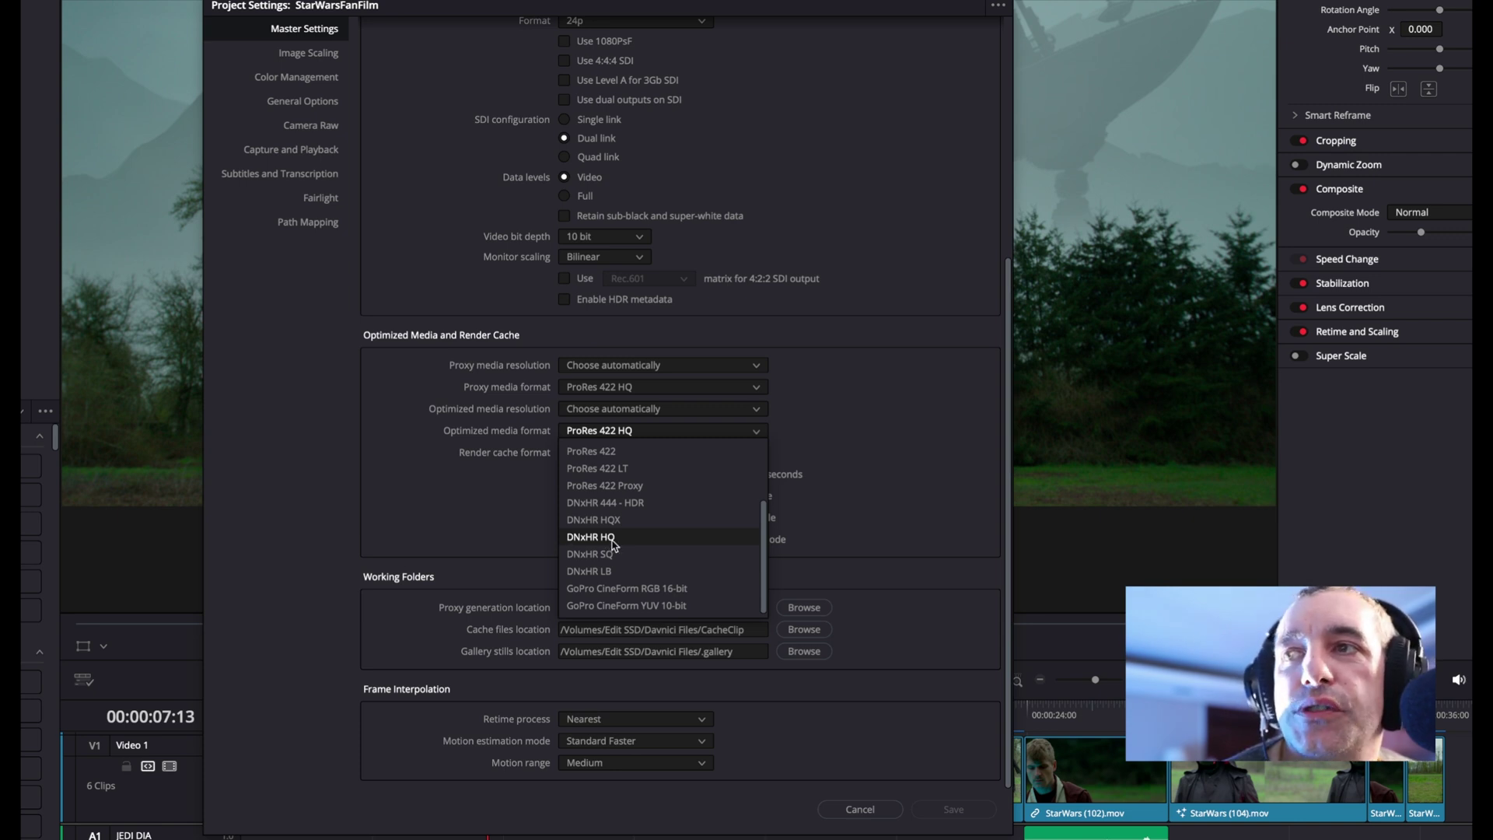
click(611, 541)
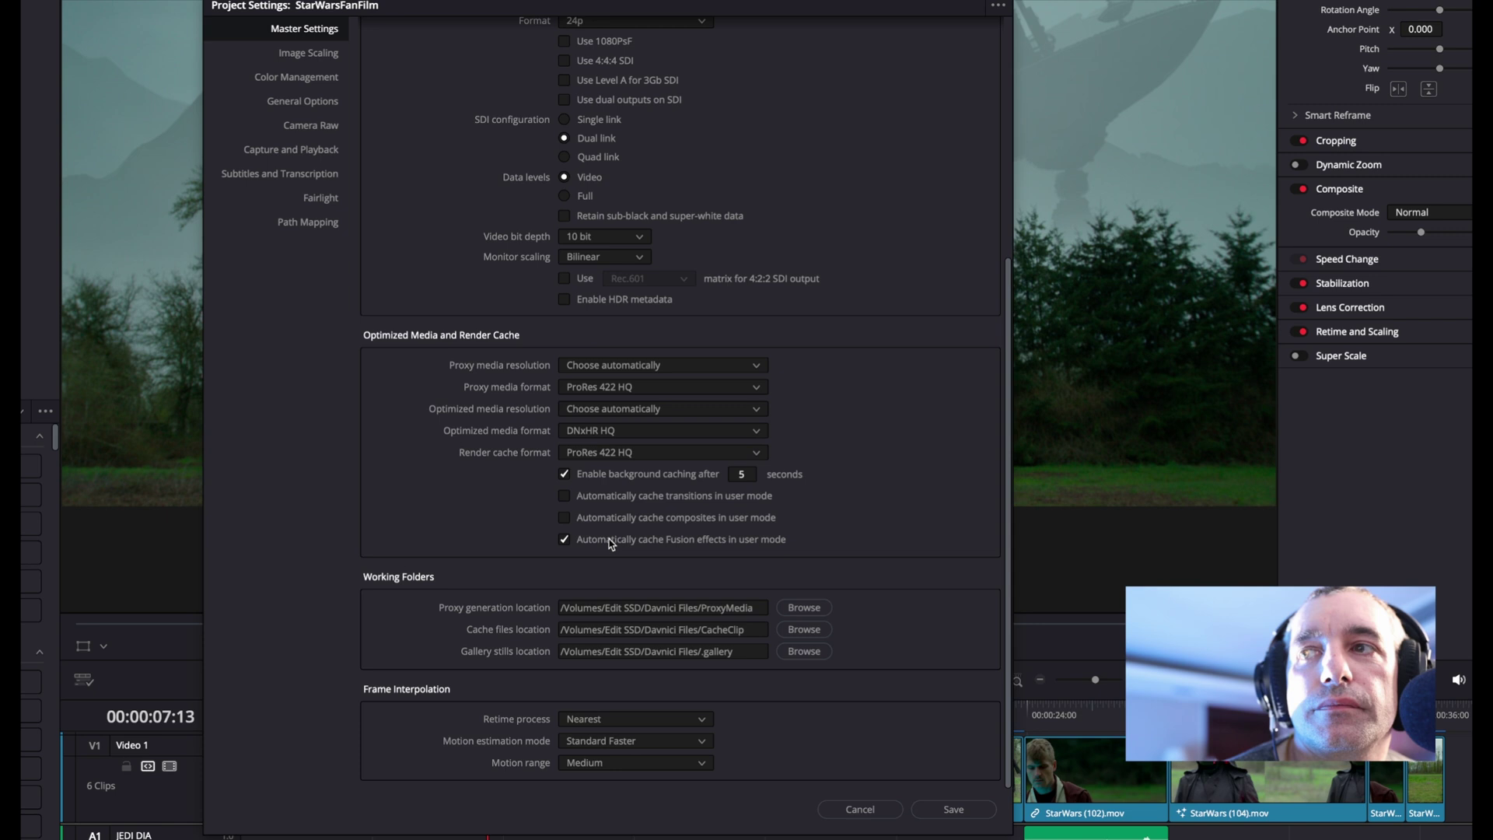
click(626, 454)
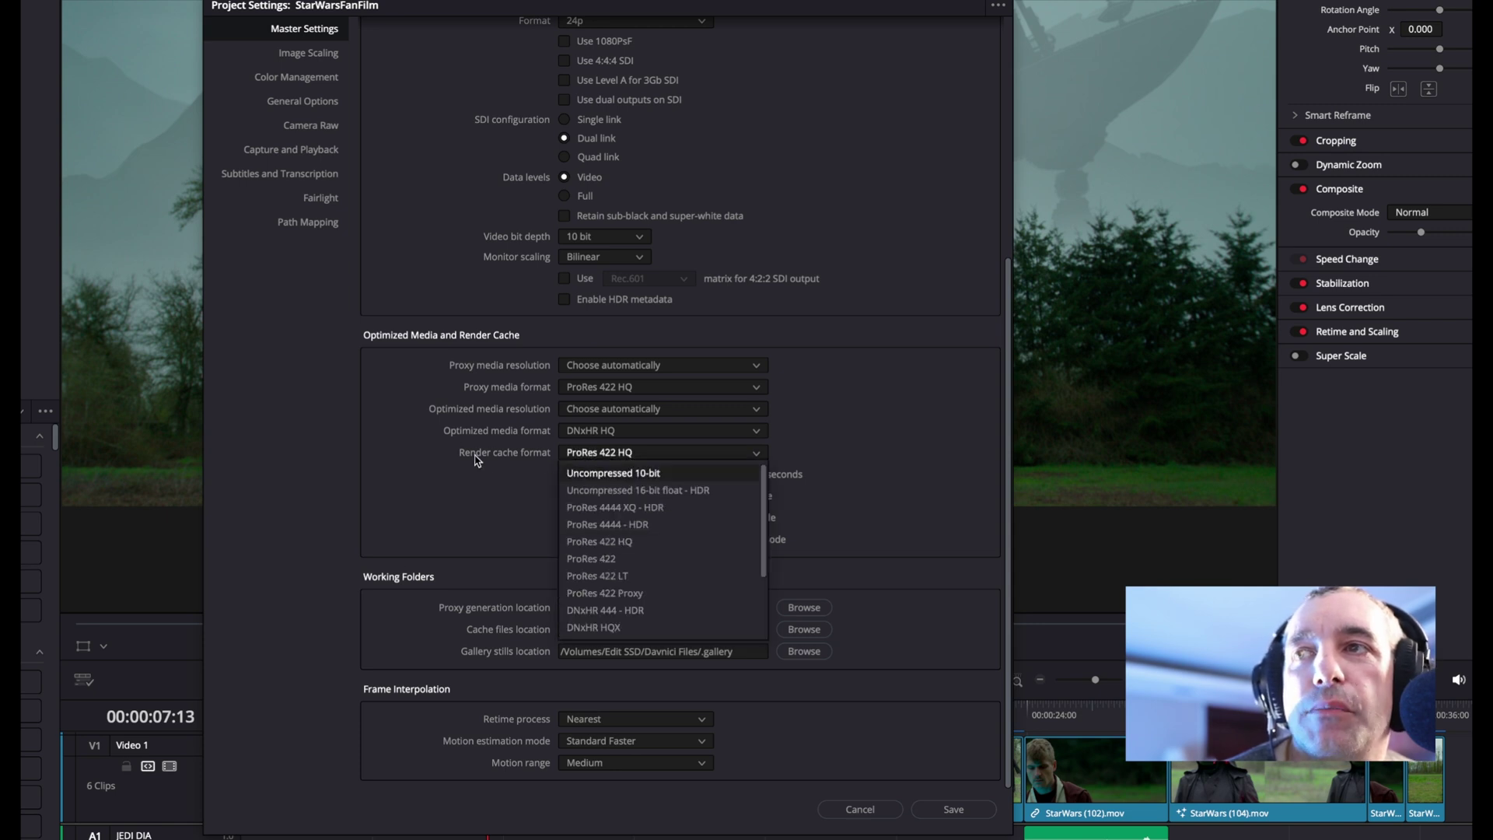
scroll(652, 583, down, 1)
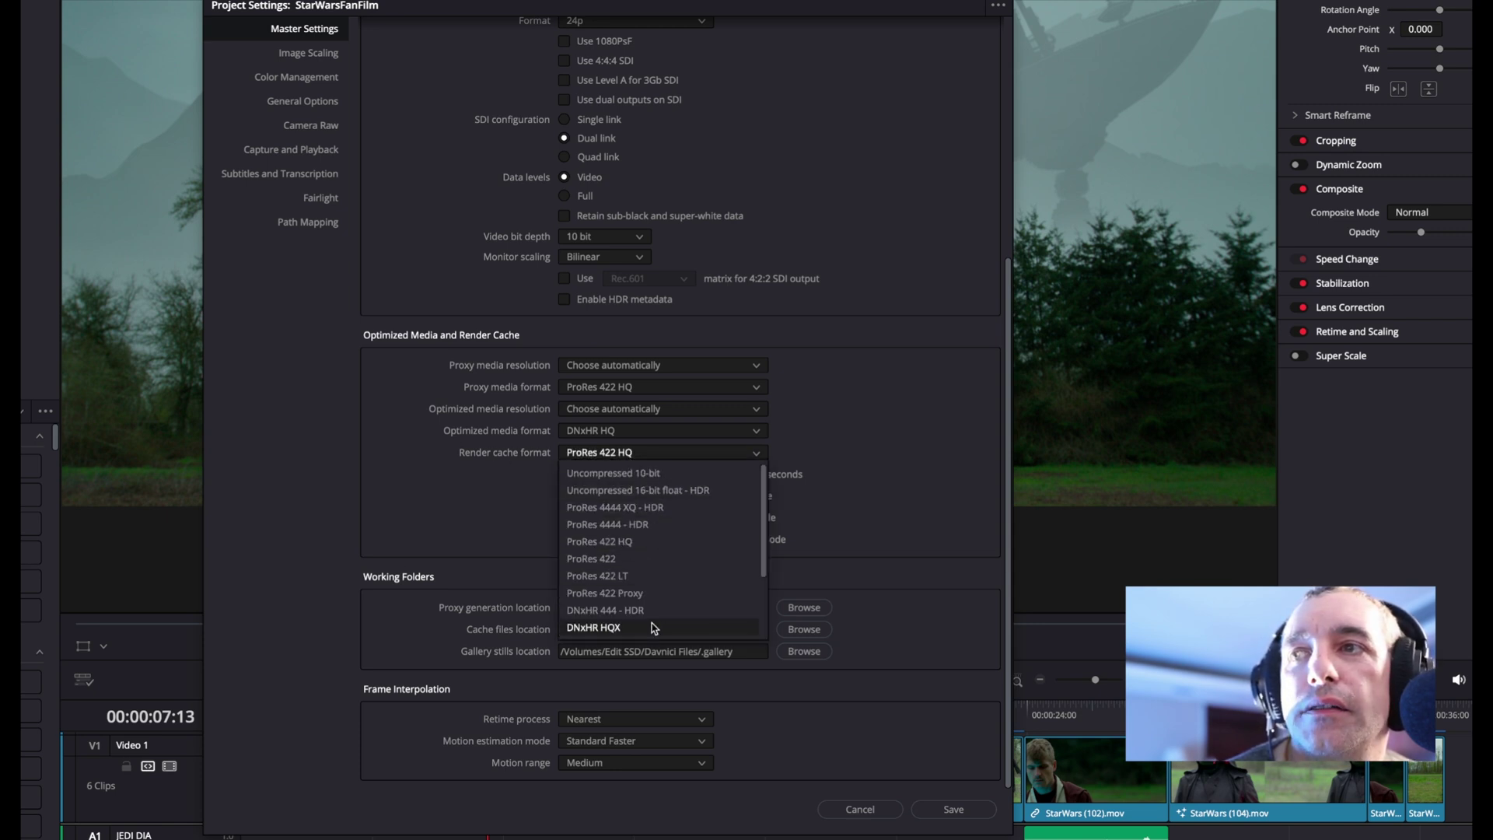
scroll(635, 629, down, 2)
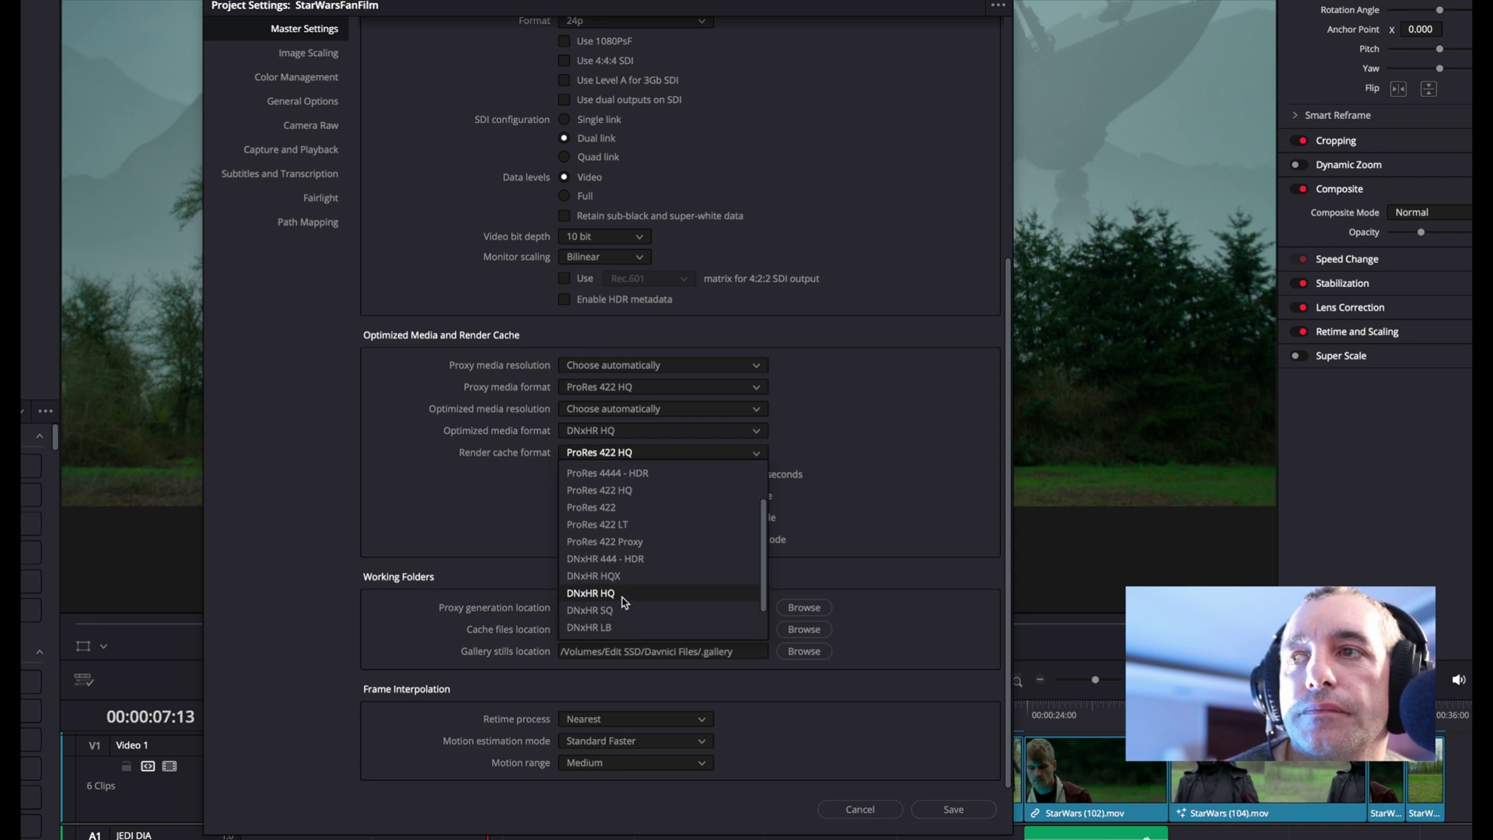
click(623, 594)
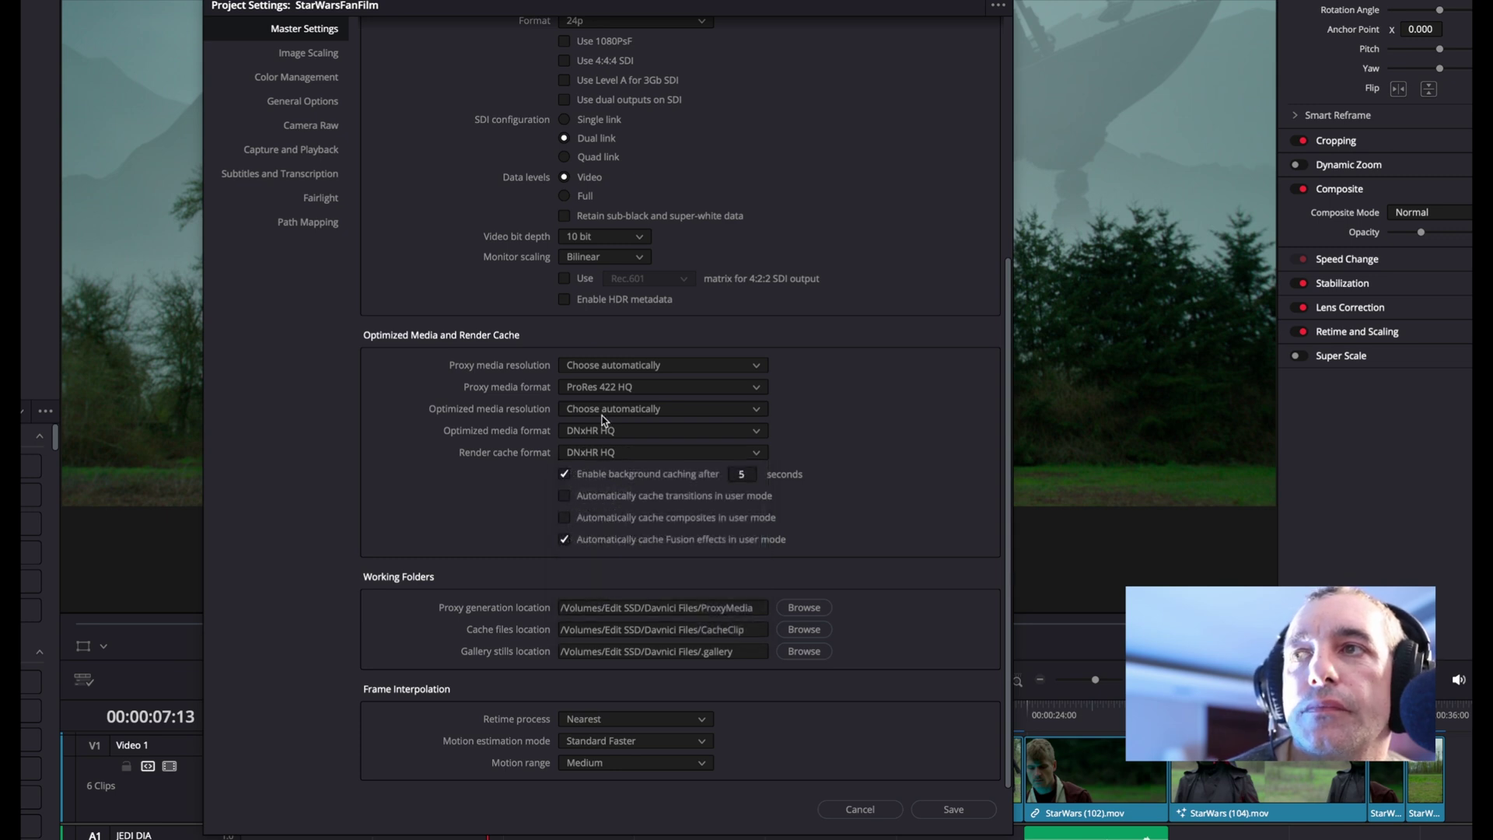
click(605, 388)
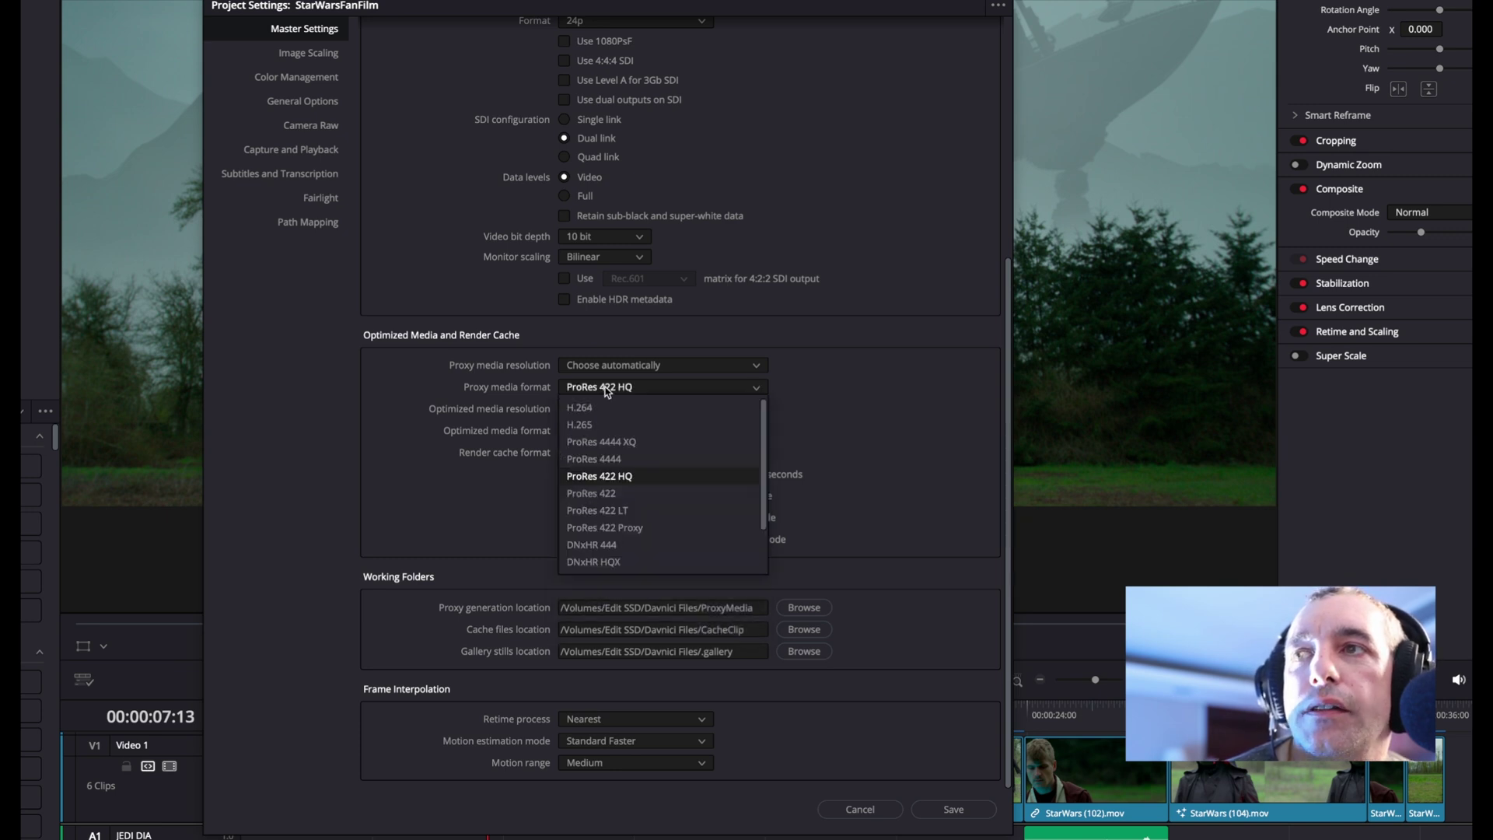
scroll(616, 566, down, 1)
click(620, 562)
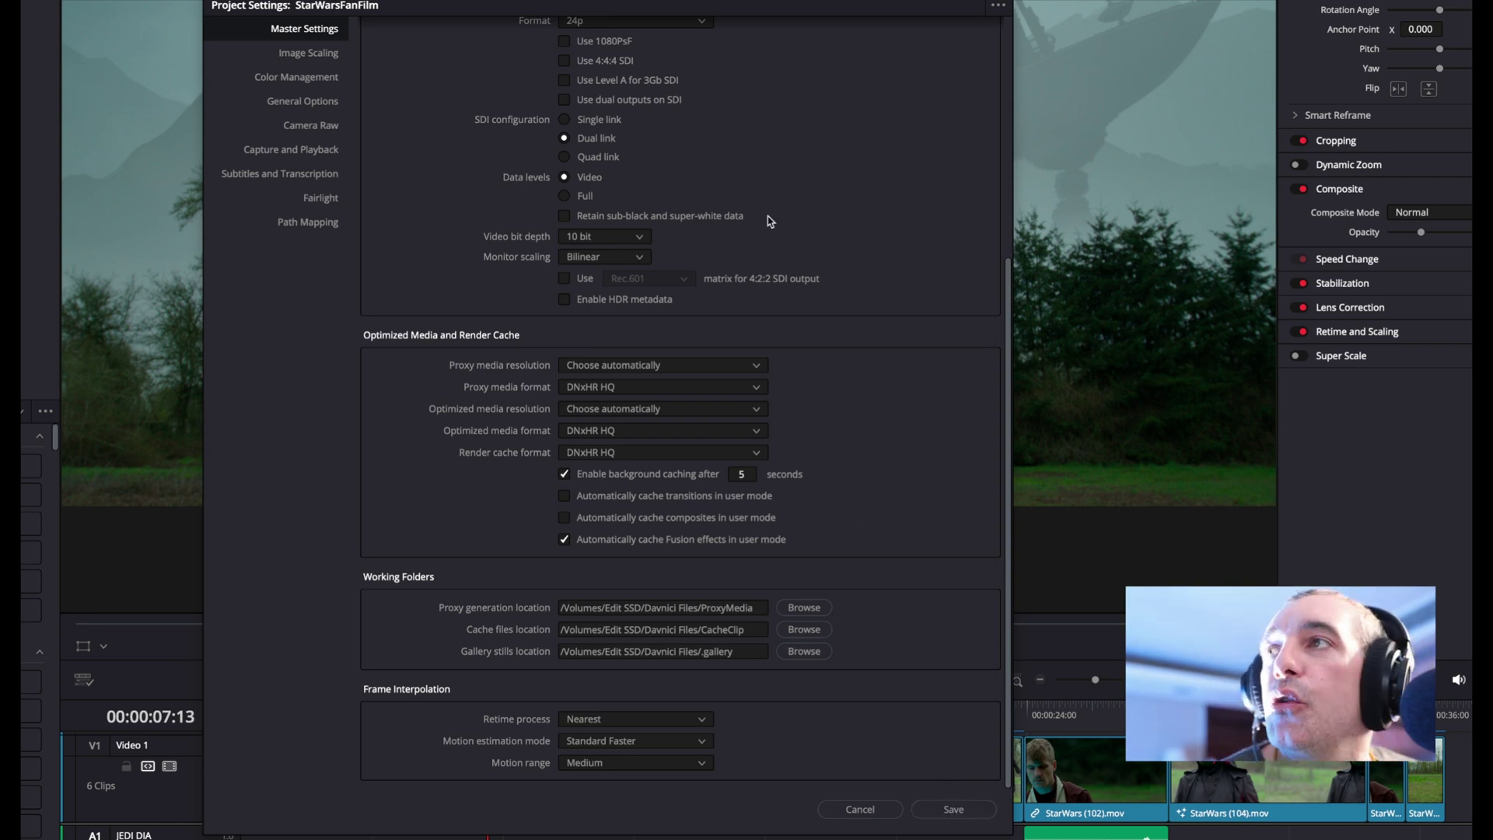
- Overwrite the Default Preset with the current DNxHR HQ settings and dismiss the preset menu
click(999, 9)
mouse_move(899, 28)
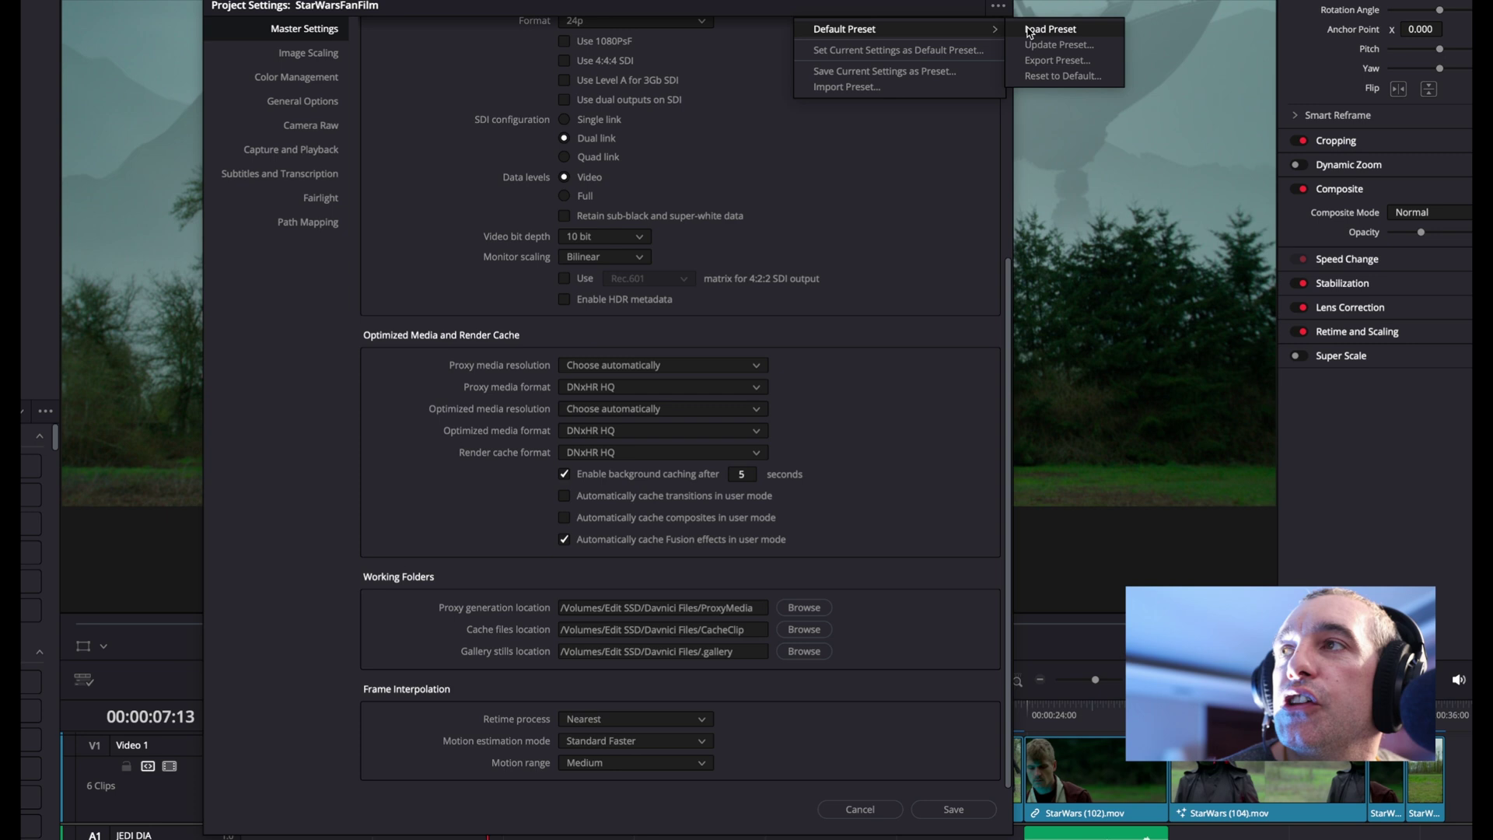
click(1066, 48)
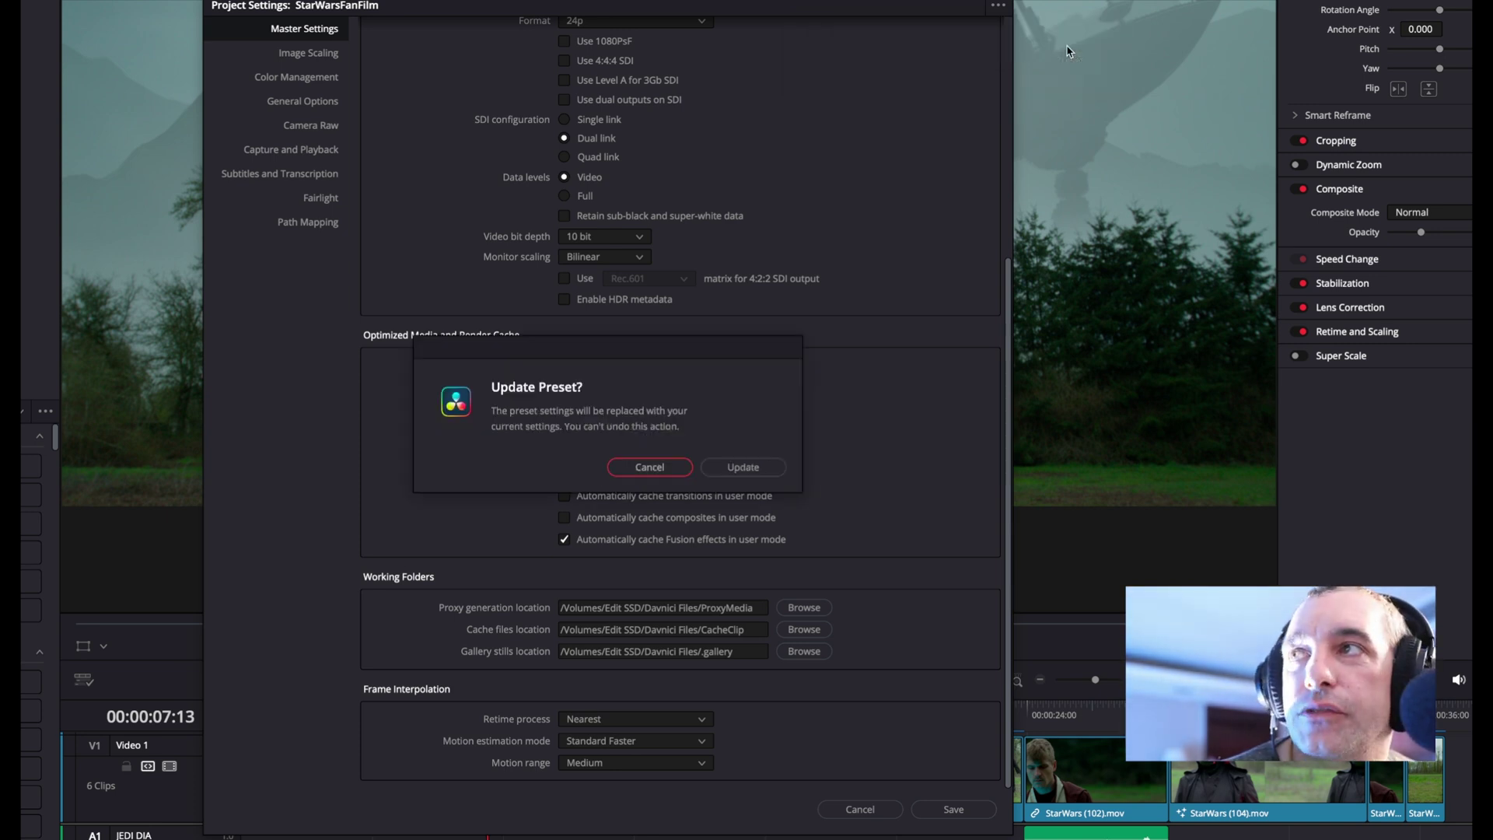
click(742, 468)
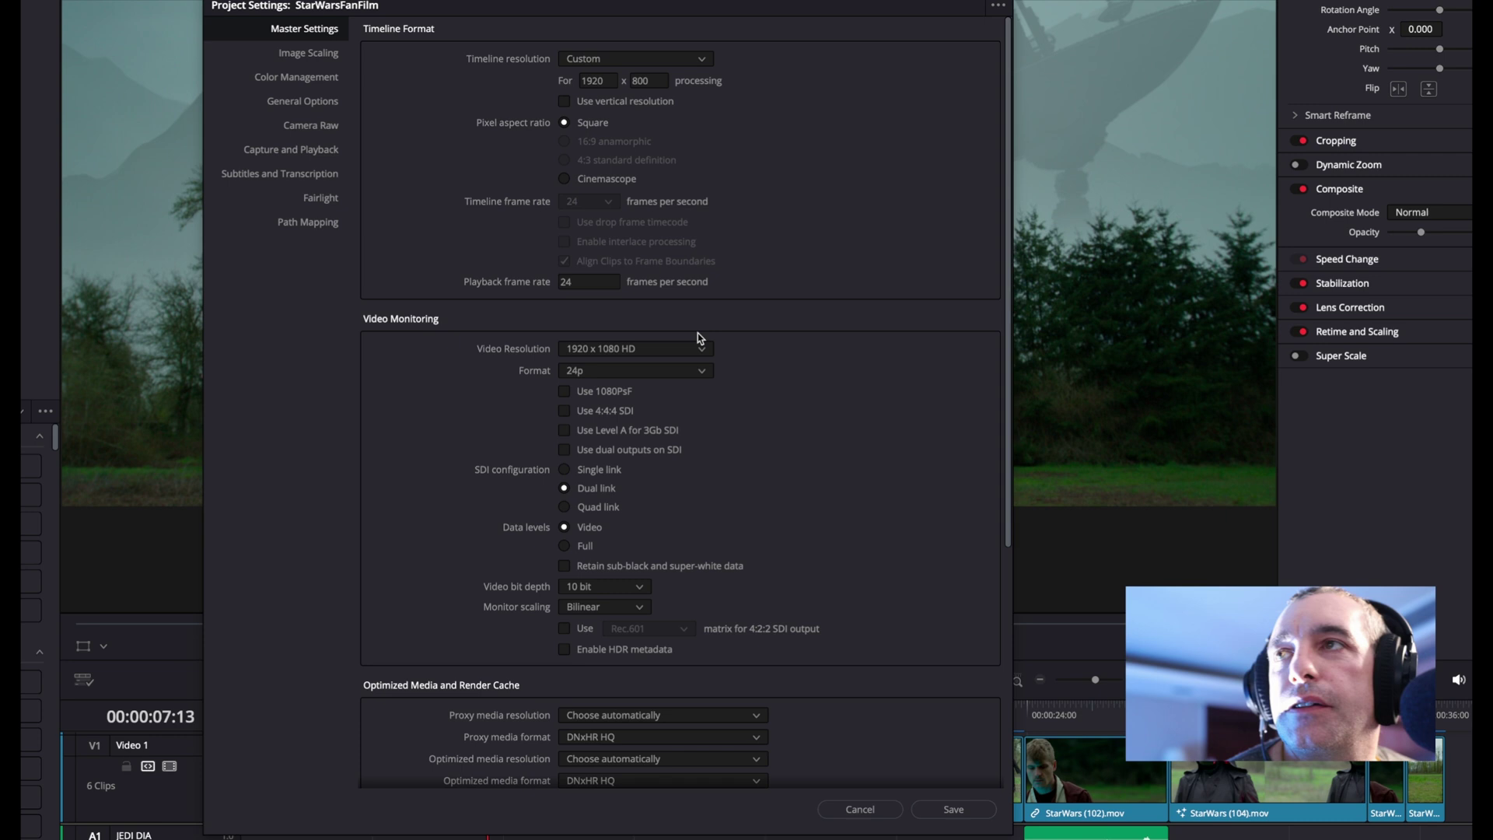
click(998, 7)
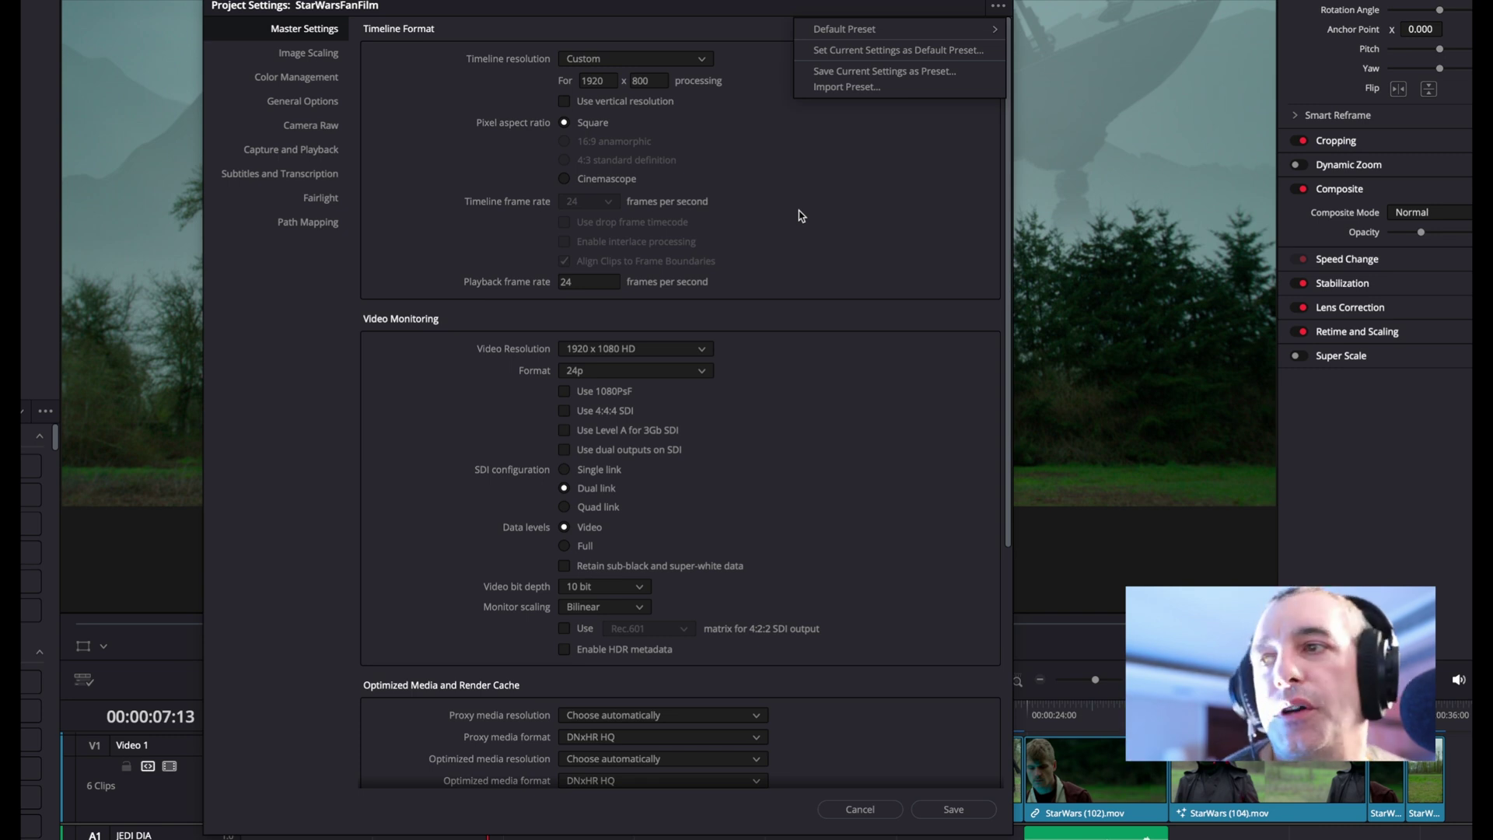
click(999, 10)
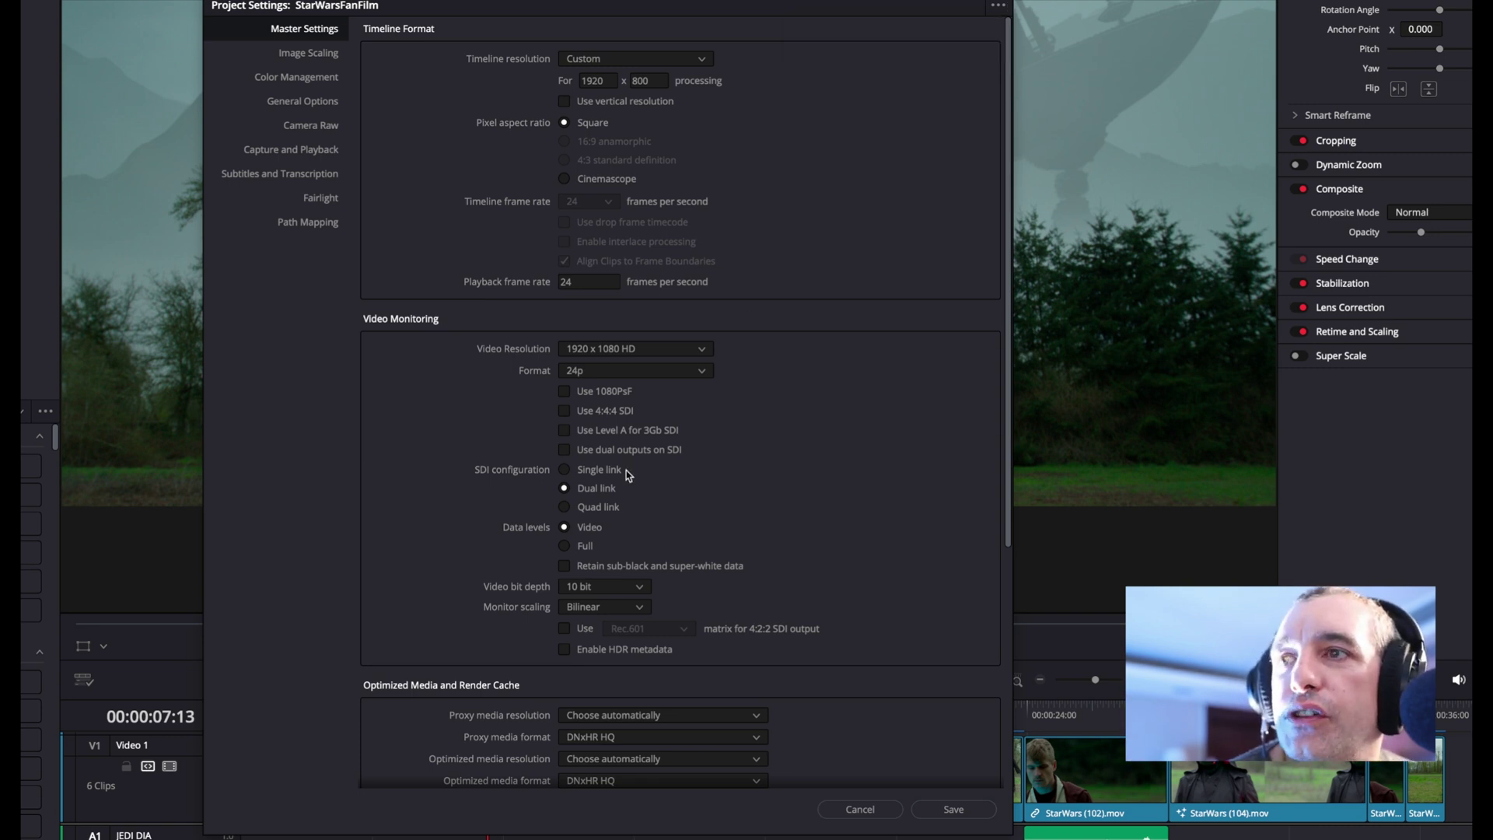
- Save Project Settings, then choose Manage Cache Data under Playback > Delete Render Cache
click(953, 809)
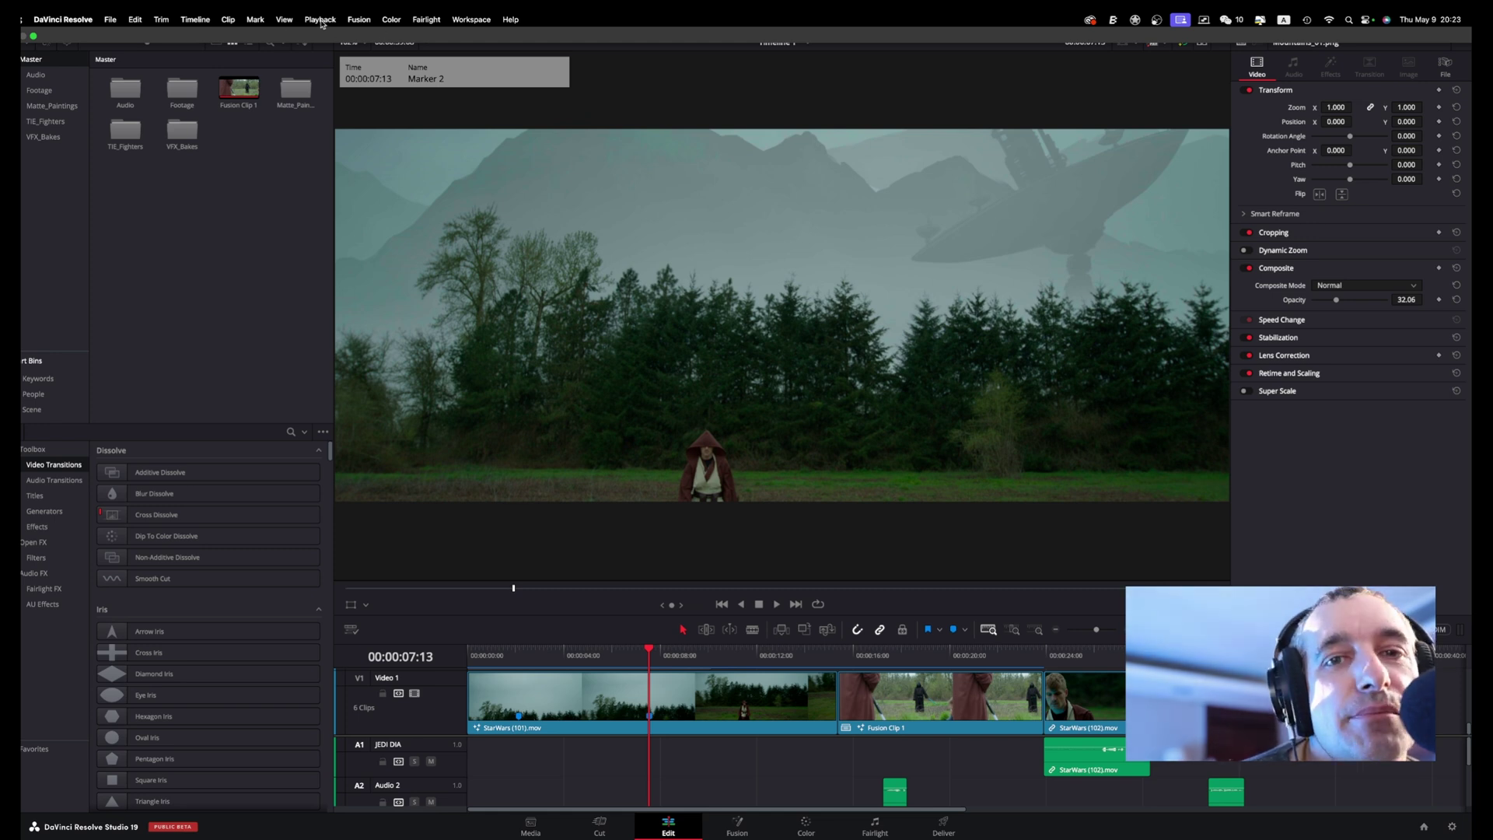
click(321, 20)
mouse_move(351, 100)
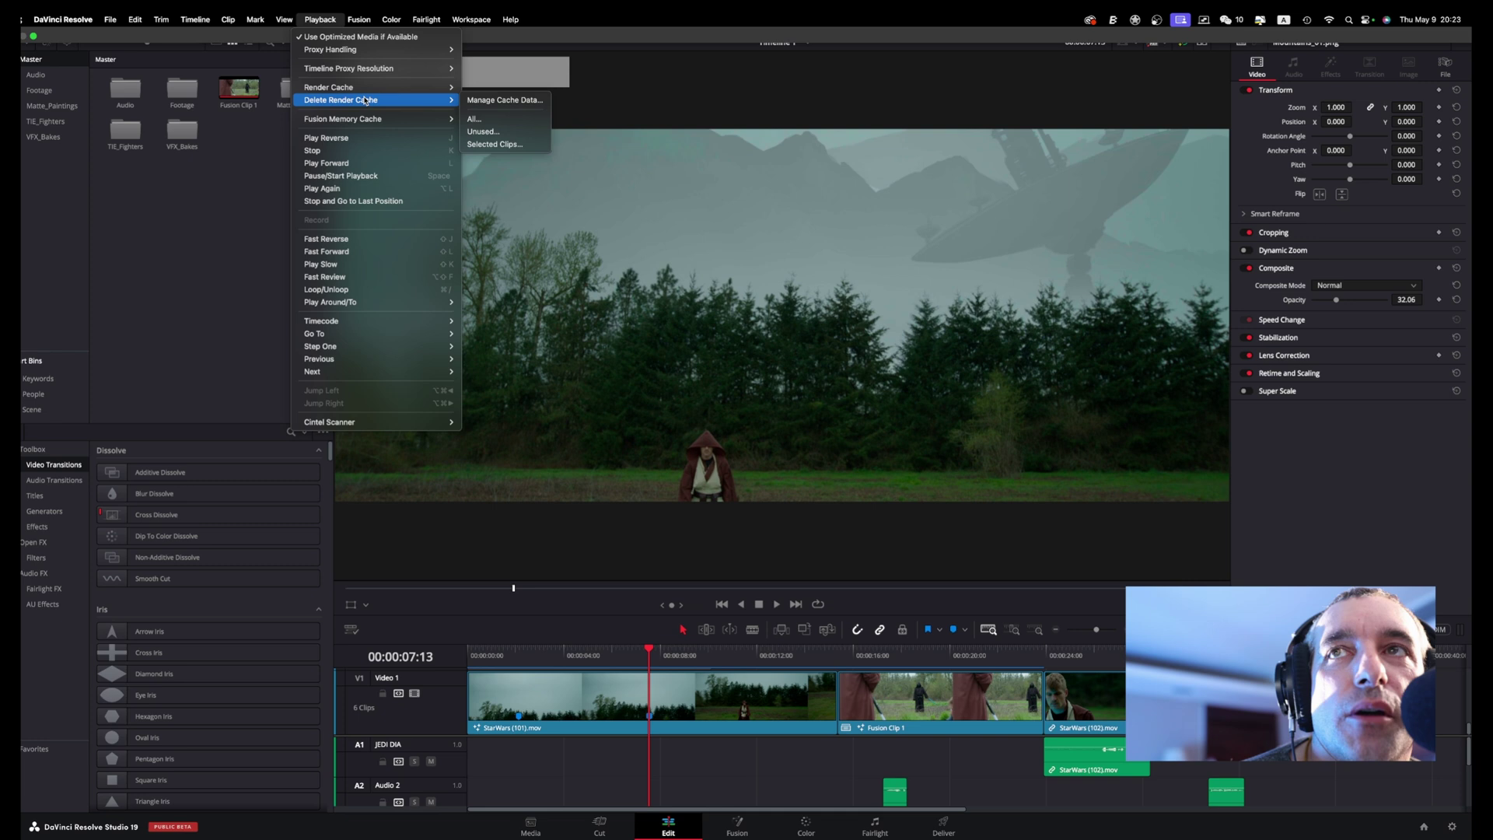
click(503, 100)
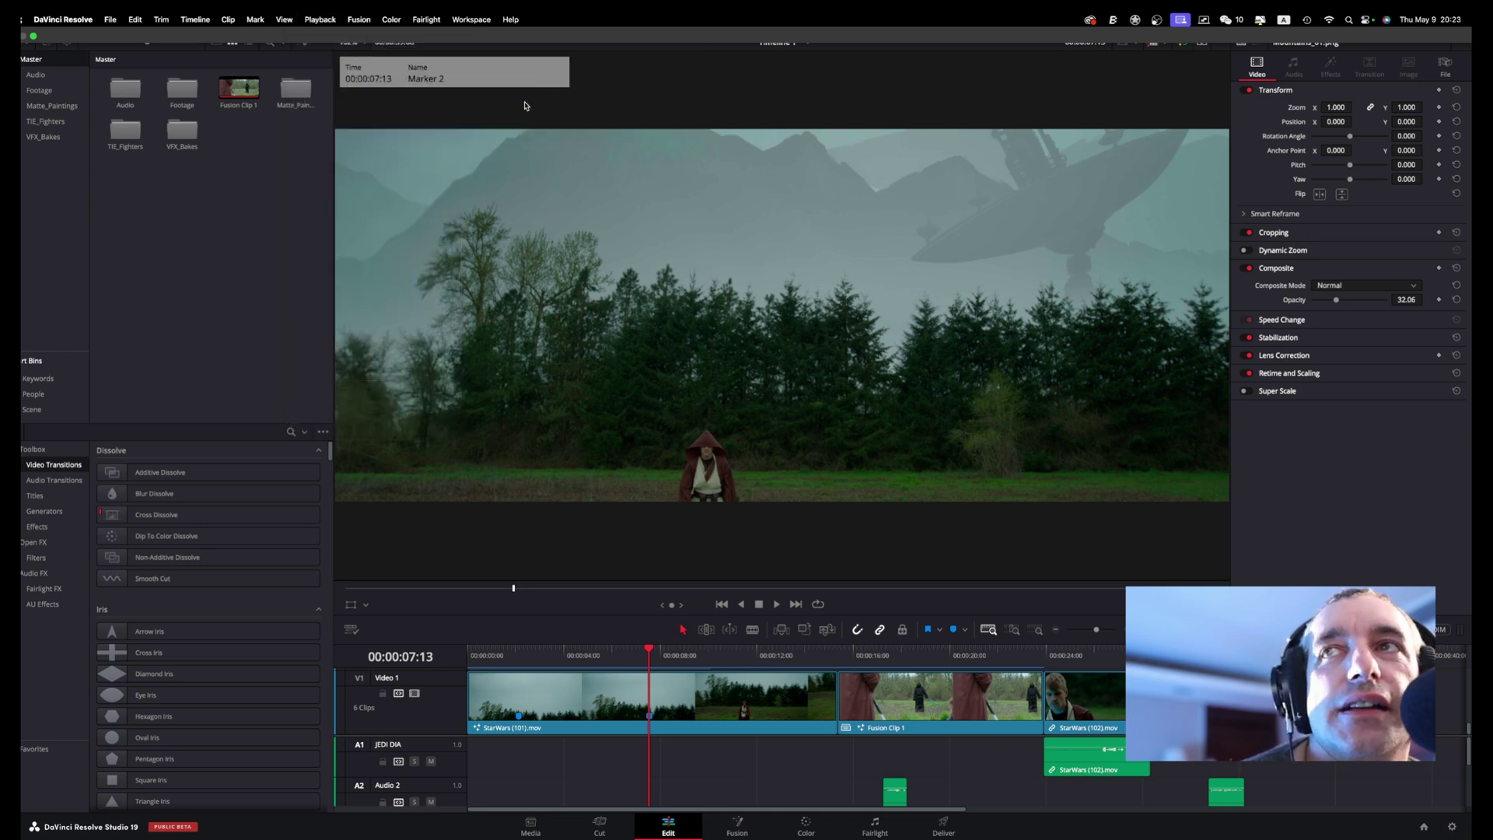